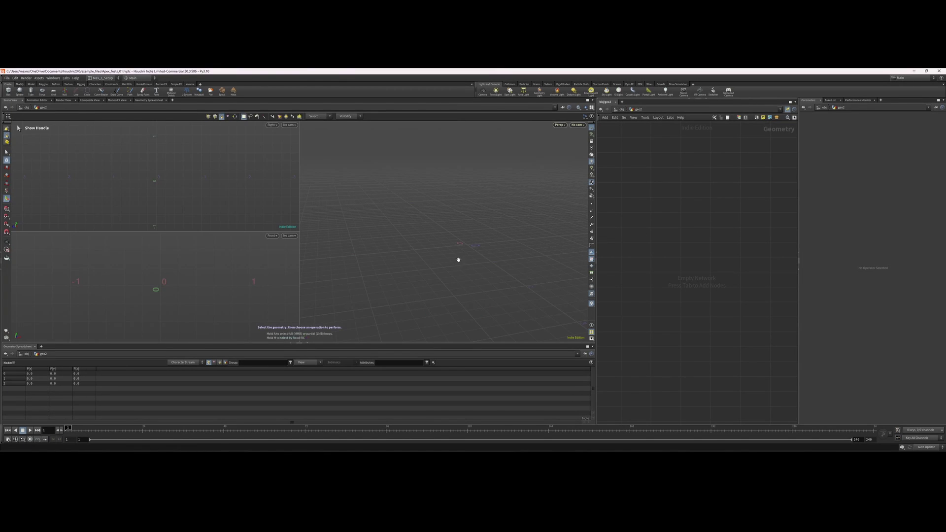
Add a temporary Box node to the empty geo1 network.
key(Return)
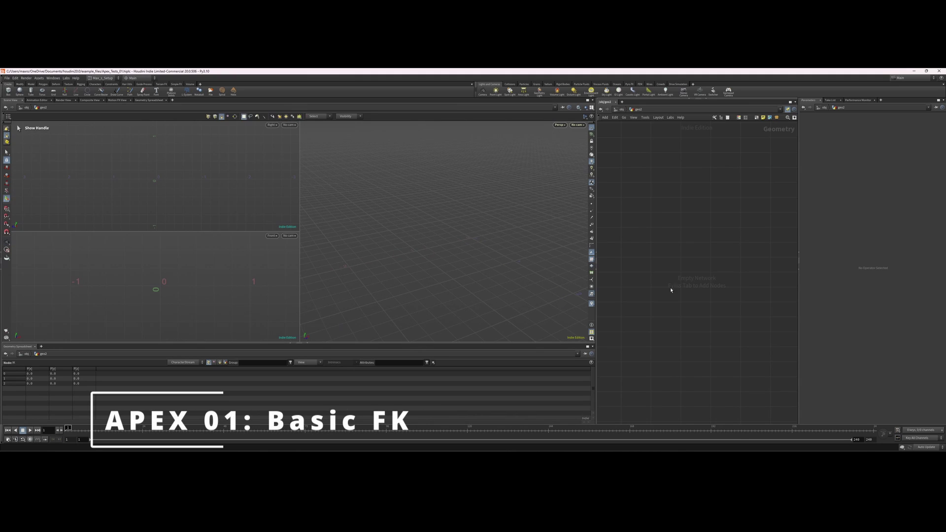
key(Tab)
key(Escape)
key(Tab)
text(box)
key(Return)
click(689, 291)
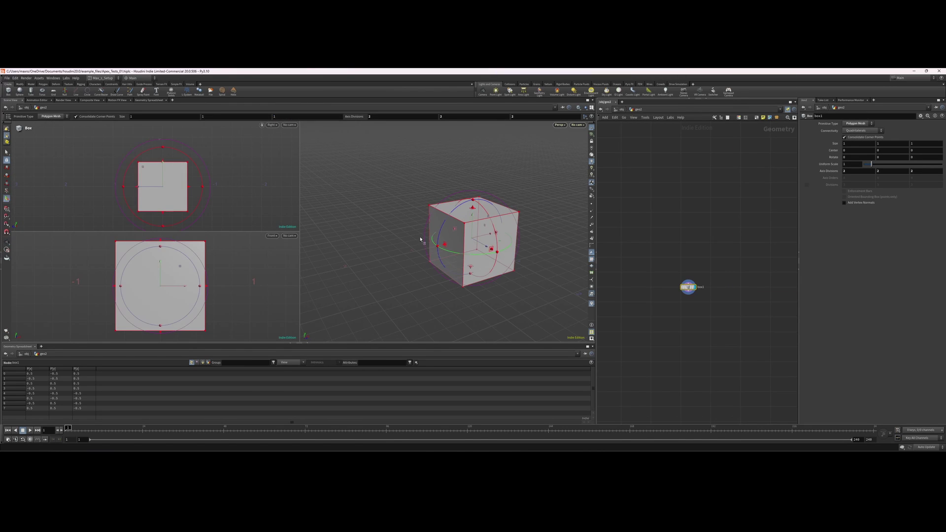
Add skeleton1 and draw a bent three-joint chain in the Right view.
key(Tab)
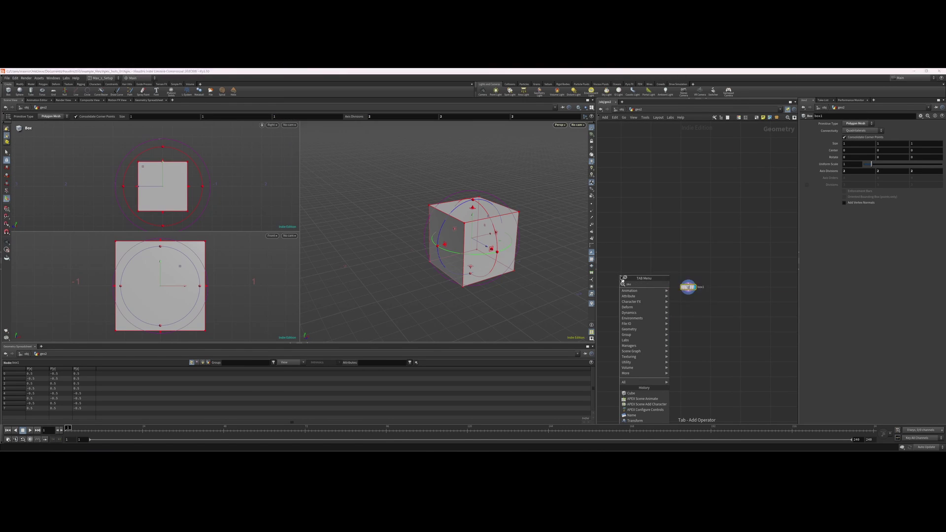
key(Return)
click(638, 297)
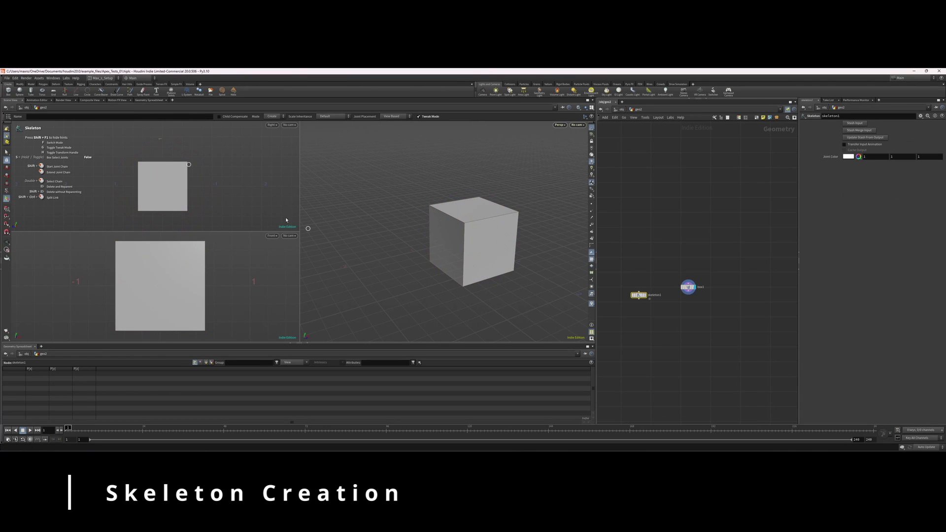
click(172, 137)
click(204, 187)
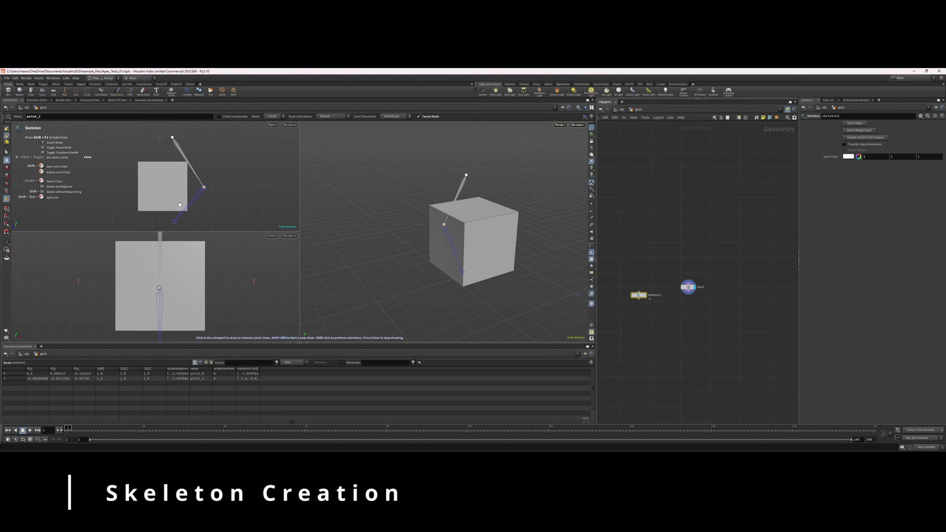
click(175, 226)
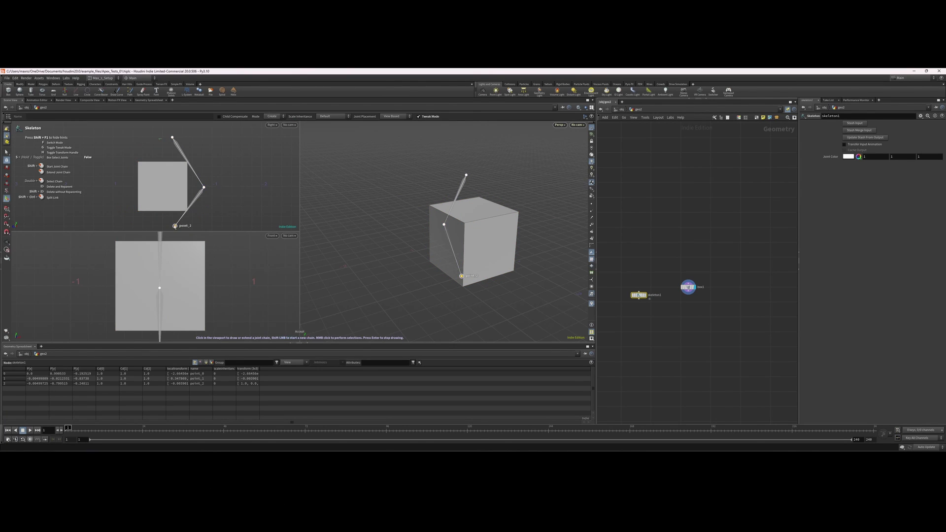
key(Escape)
drag(443, 219, 431, 220)
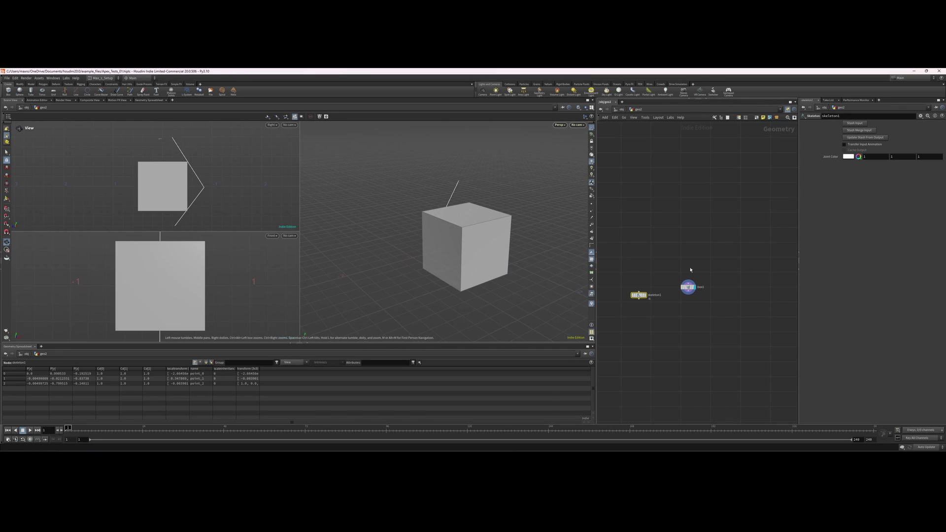
Delete box1 and frame the view on the skeleton chain.
click(689, 287)
key(Delete)
key(h)
drag(509, 262, 480, 252)
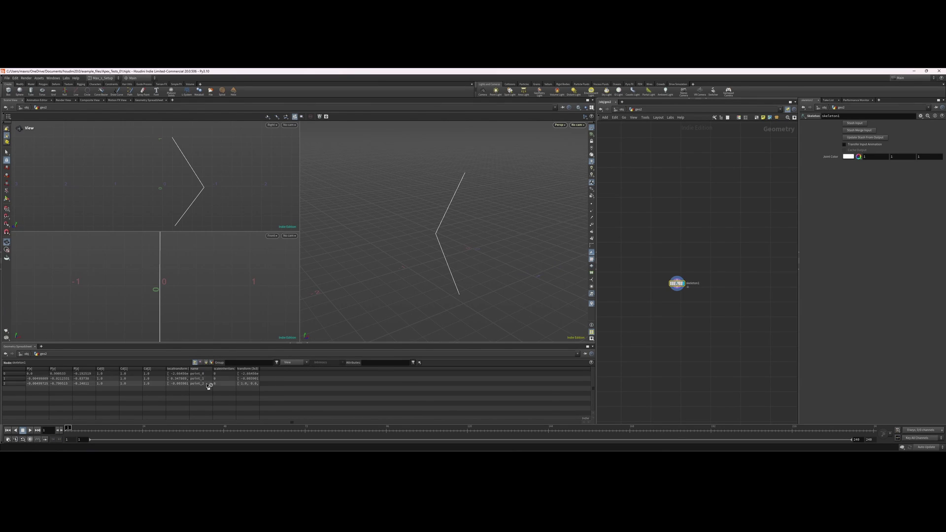
drag(466, 266, 461, 233)
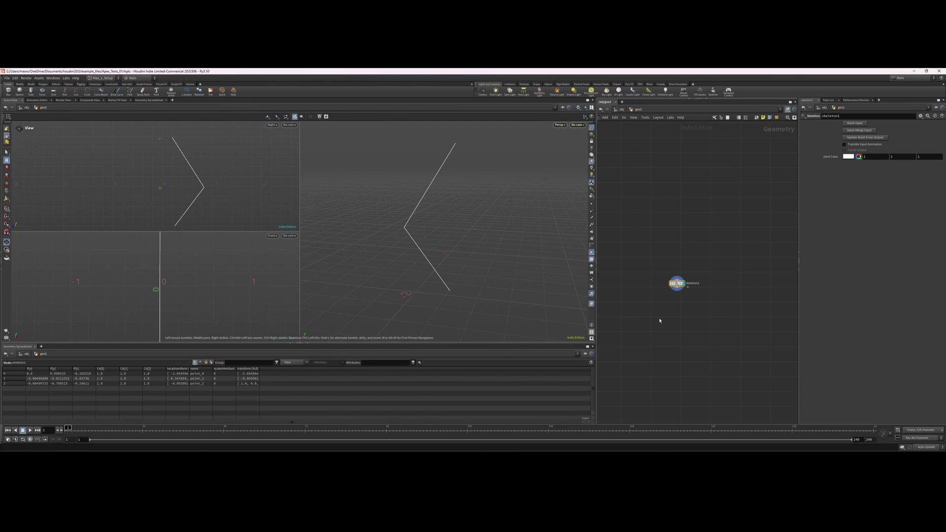
scroll(659, 321, up, 2)
key(Tab)
Add a Pack Folder node wired below skeleton1 and display it.
text(pack)
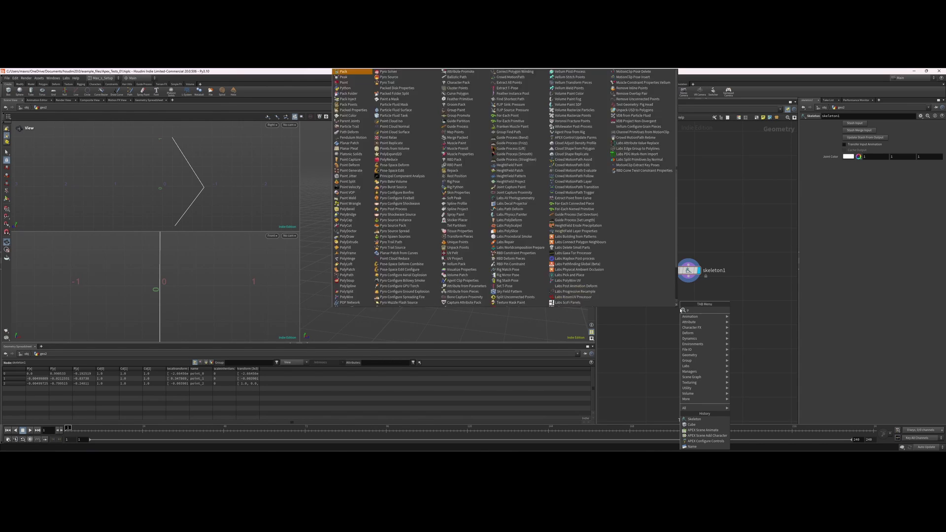
key(Return)
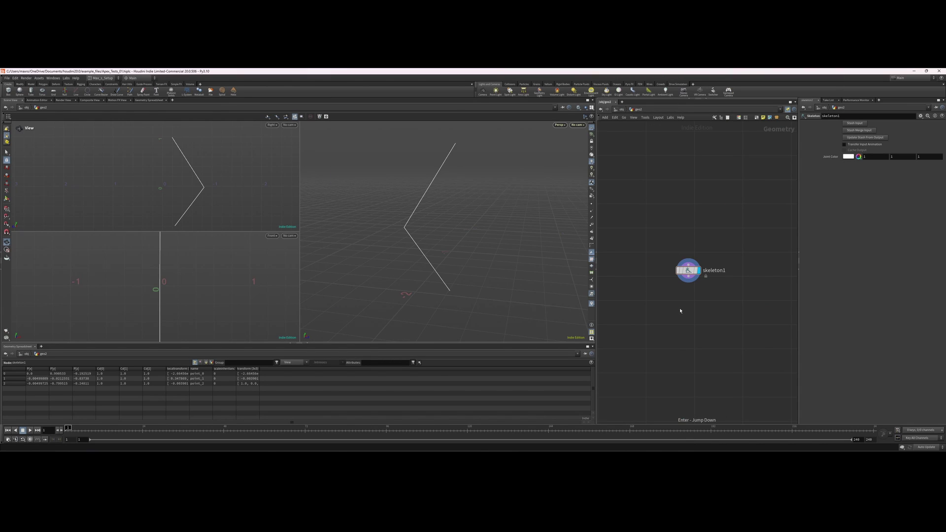
click(687, 312)
drag(692, 281, 687, 308)
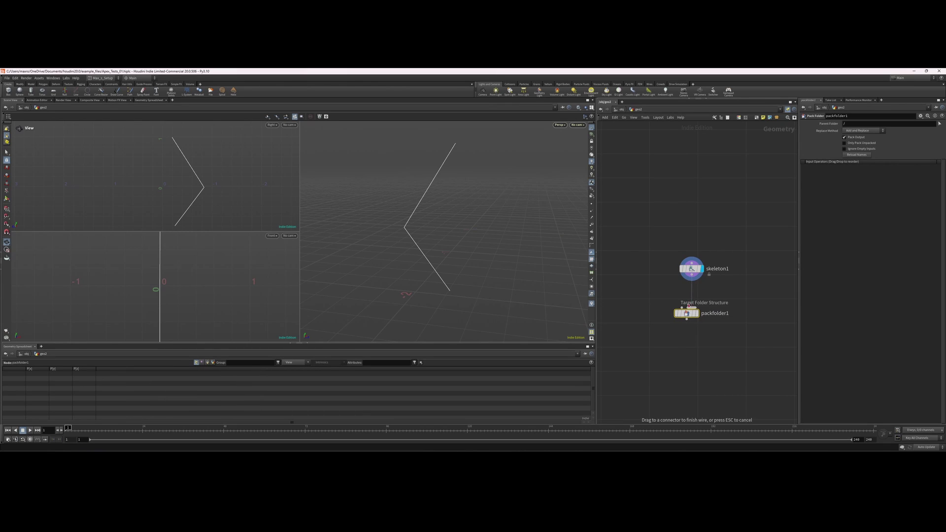
click(698, 313)
Set packfolder1's Name to Base and Type to skel.
double_click(857, 162)
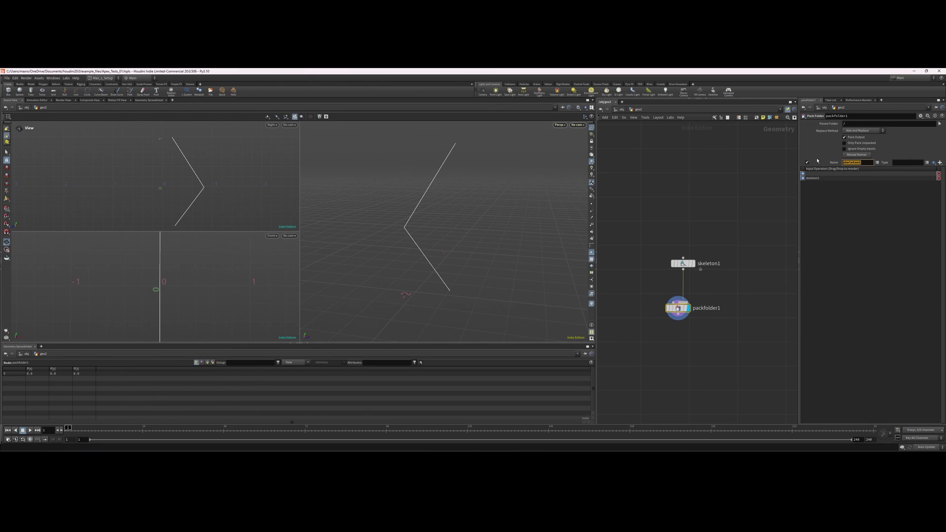
text(Base)
key(Tab)
text(skel)
click(926, 164)
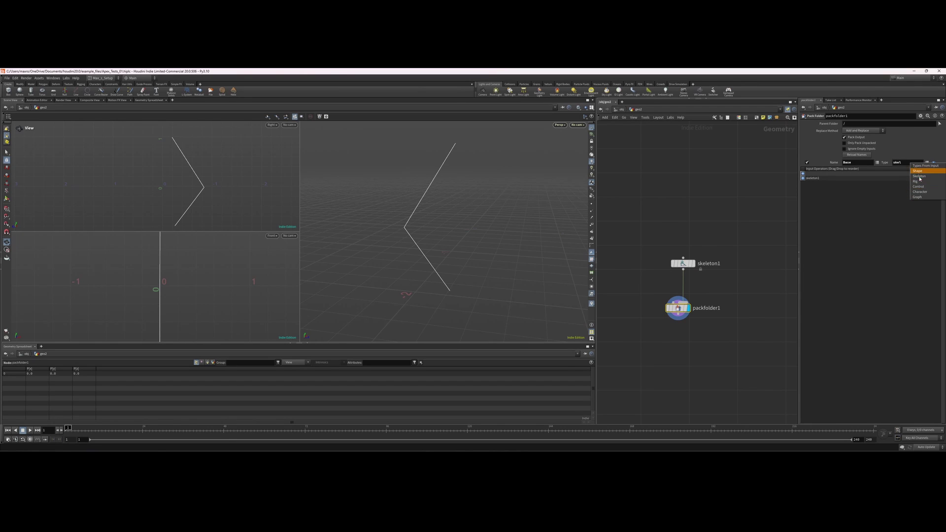
click(919, 177)
click(902, 164)
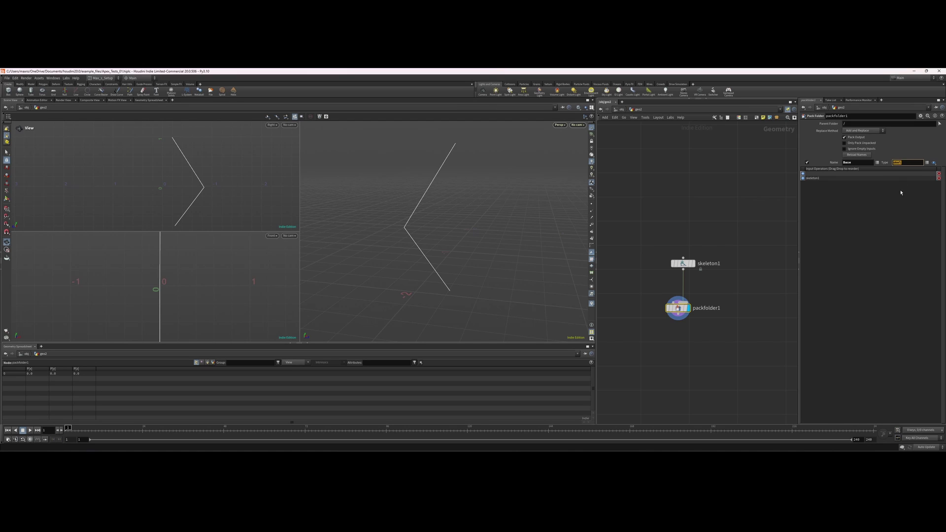
Tidy the node layout and re-enter Base as packfolder1's Name.
key(l)
drag(729, 246, 668, 306)
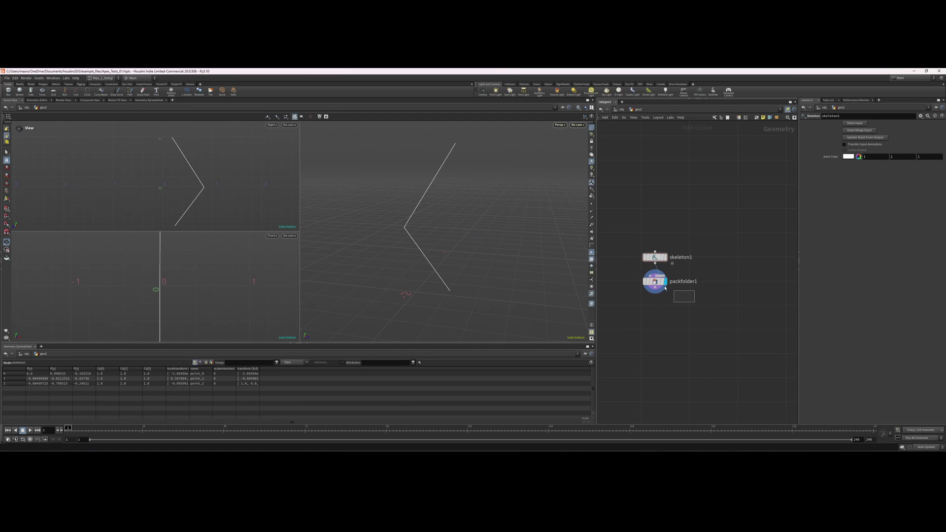
click(656, 285)
double_click(861, 163)
text(Base)
click(680, 302)
middle_drag(680, 302, 692, 296)
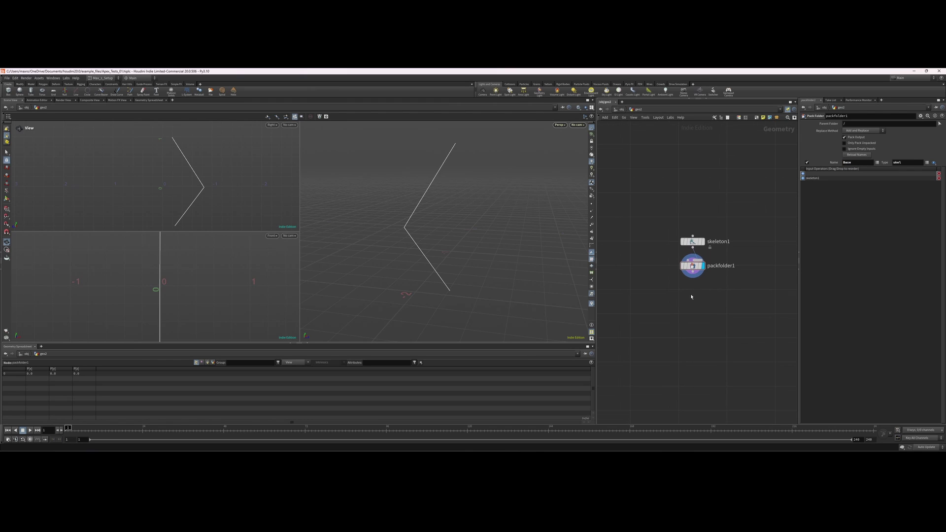
key(Tab)
text(a)
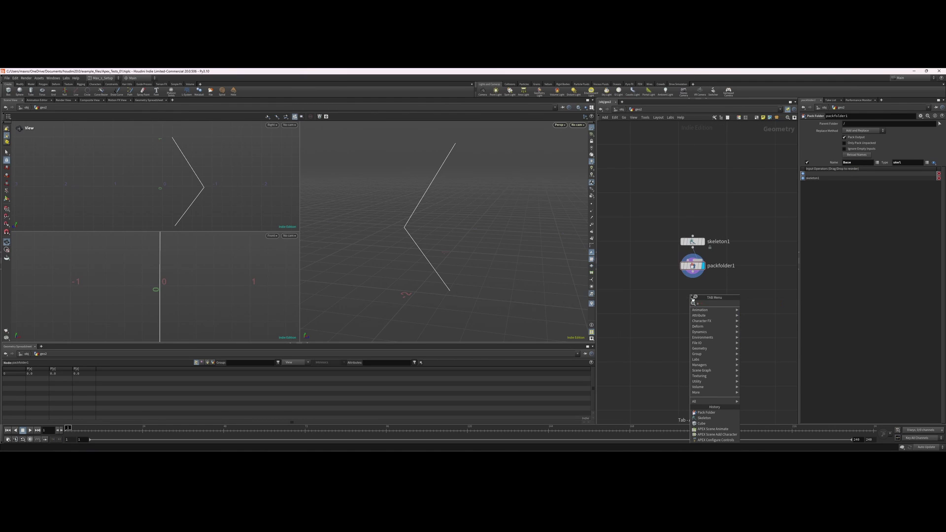
text(aut)
Add an APEX Autorig Component wired below packfolder1 and display it.
key(Down)
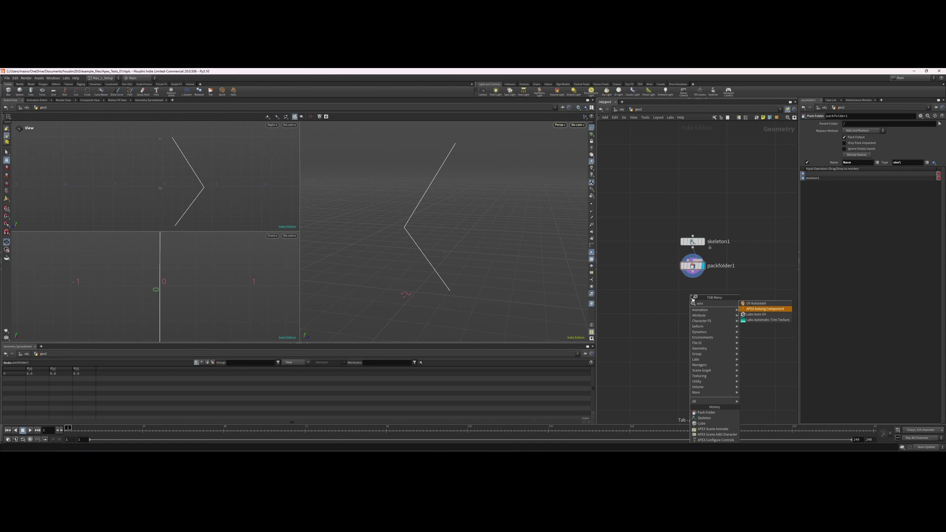
key(Return)
click(665, 294)
drag(700, 278, 665, 290)
drag(652, 302, 671, 311)
key(r)
key(shift+s)
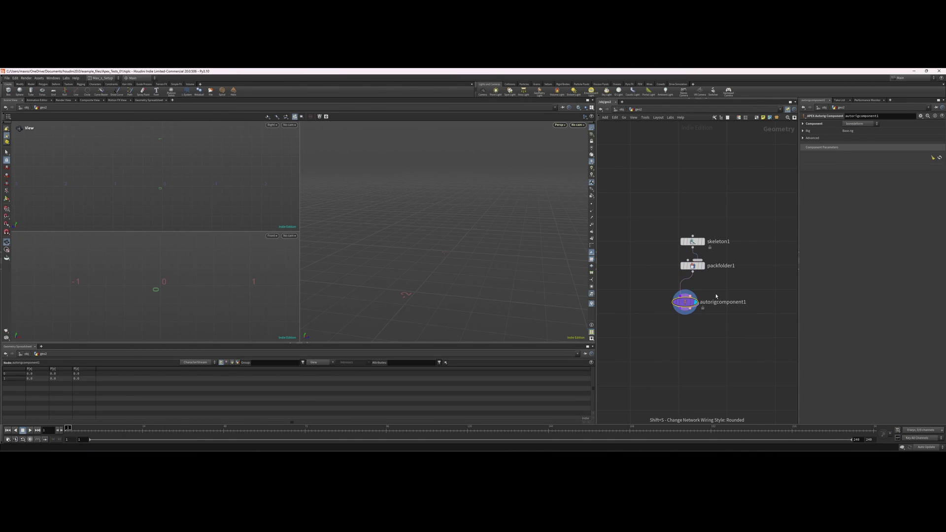
Rename the component node FK and set its Component to fktransform.
double_click(717, 301)
text(FK)
key(Return)
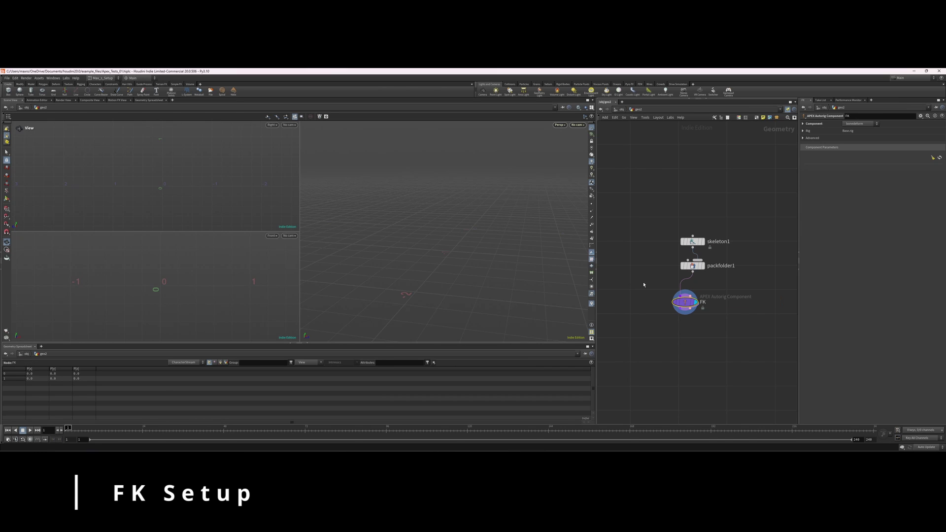
click(860, 124)
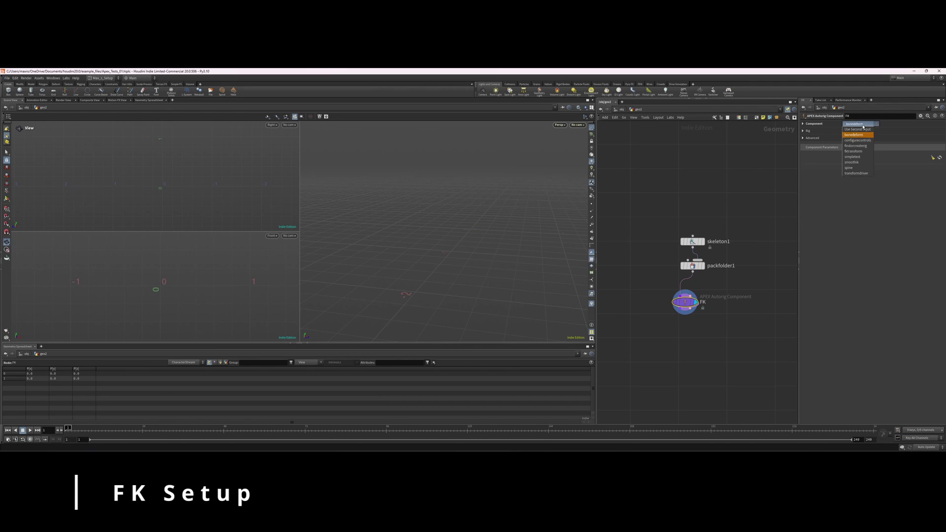
click(860, 152)
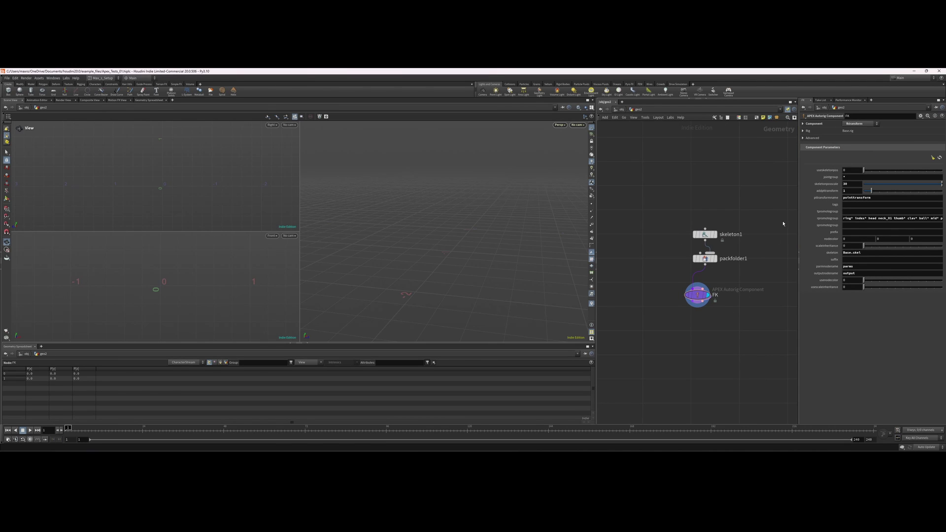
Set the FK node's translate and rotate promote groups to *.
middle_drag(682, 250, 639, 247)
drag(732, 301, 636, 269)
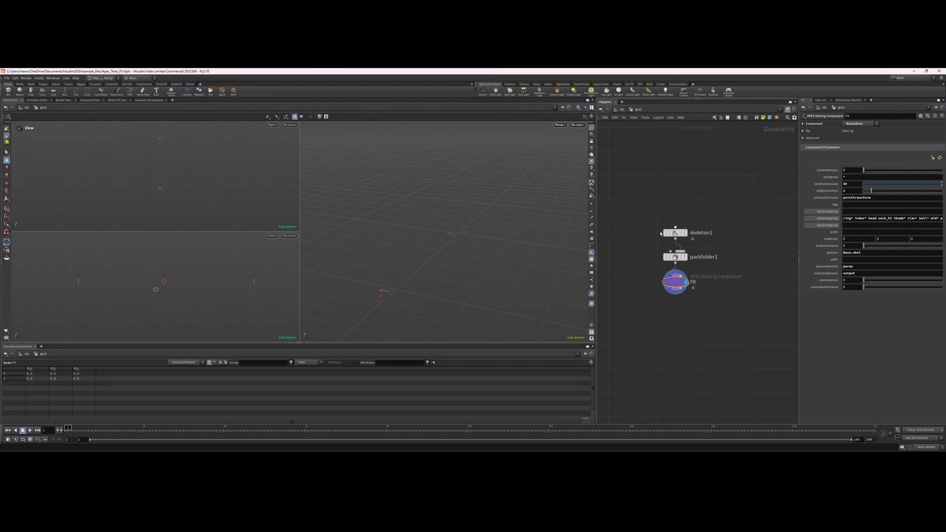
click(844, 211)
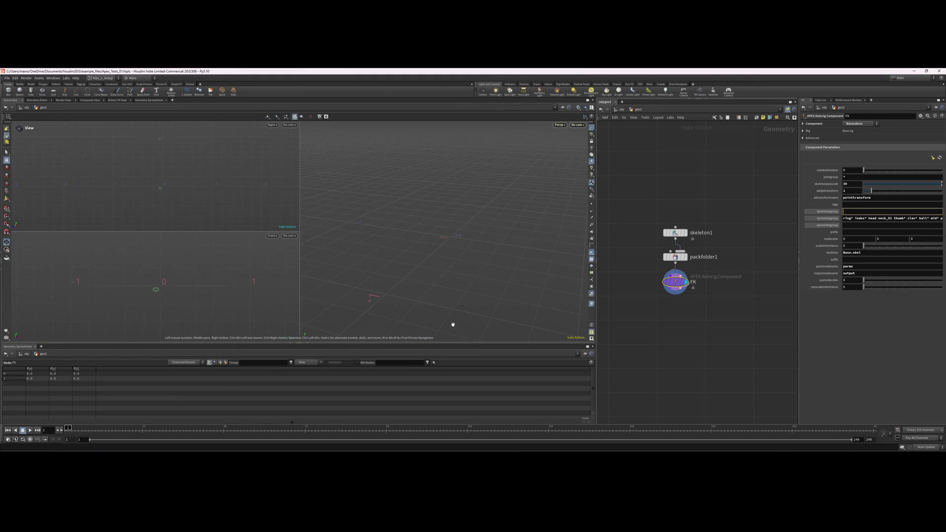
click(675, 233)
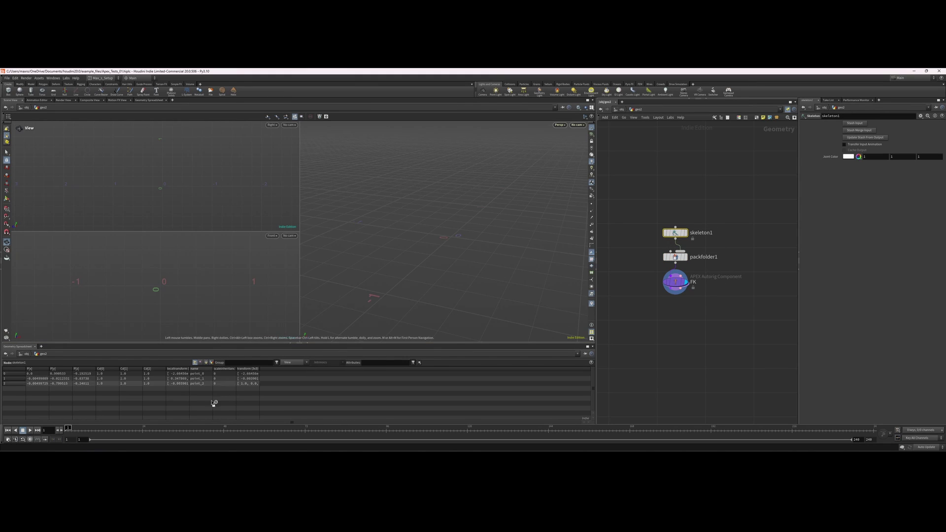
click(676, 282)
click(856, 211)
text(*)
key(Tab)
text(*)
key(Return)
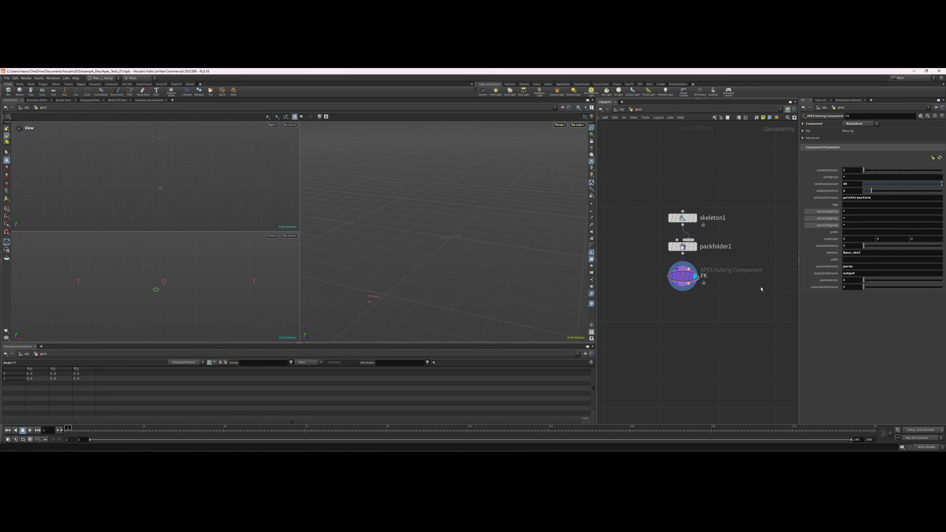
scroll(700, 320, down, 2)
scroll(692, 314, up, 2)
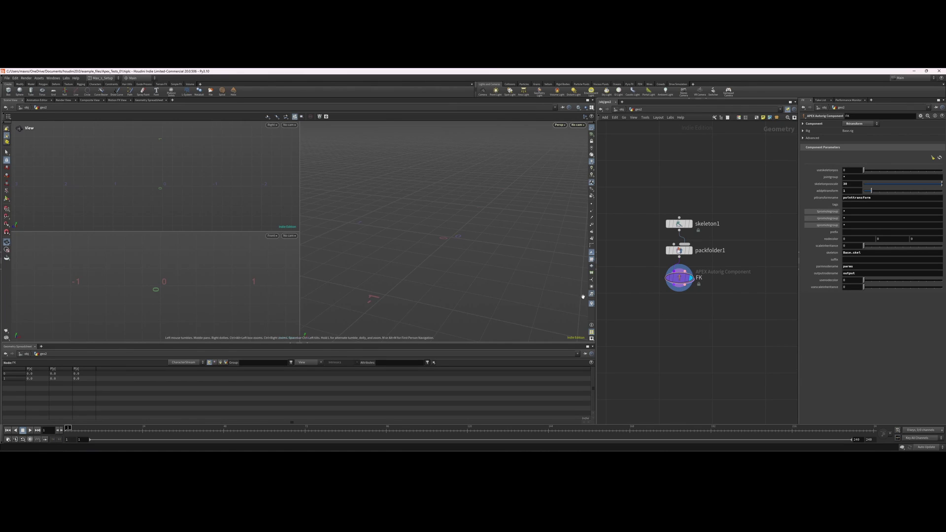
key(Up)
key(Down)
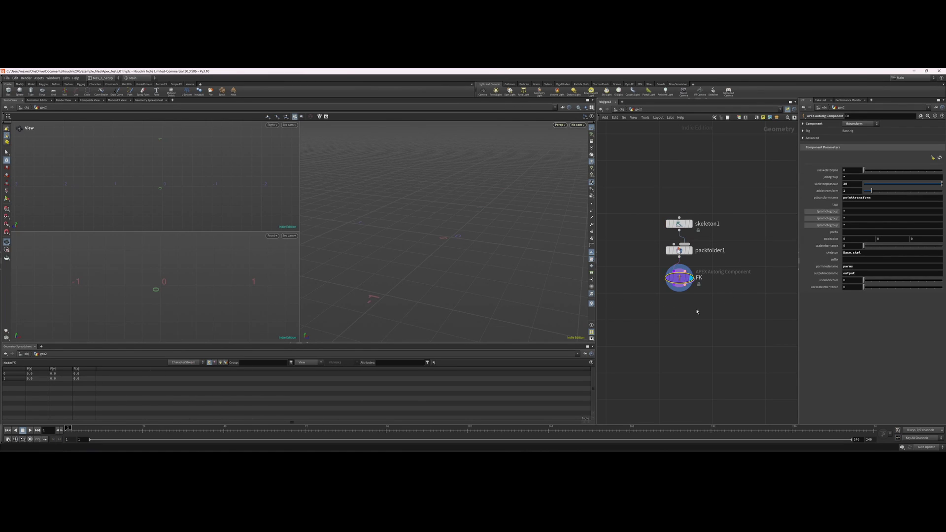
Change the FK component's promote group fields from * to point*.
key(Up)
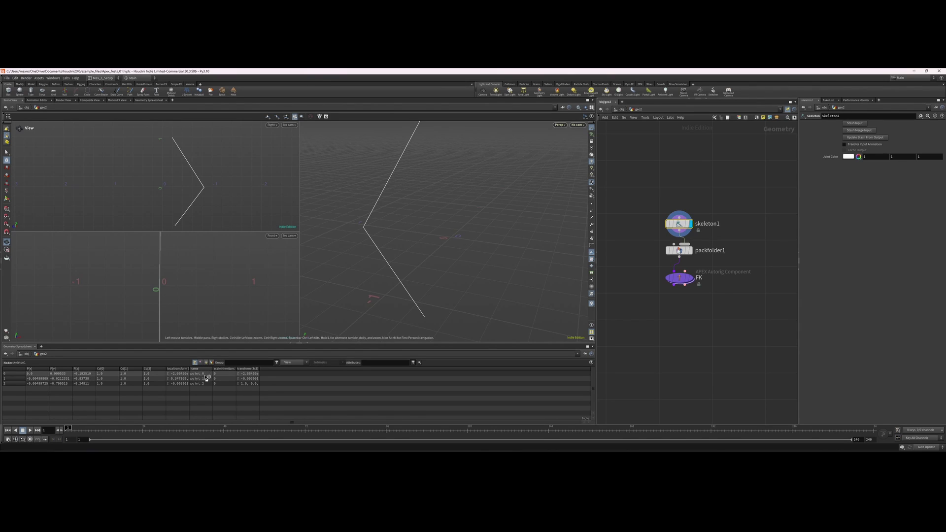
click(679, 277)
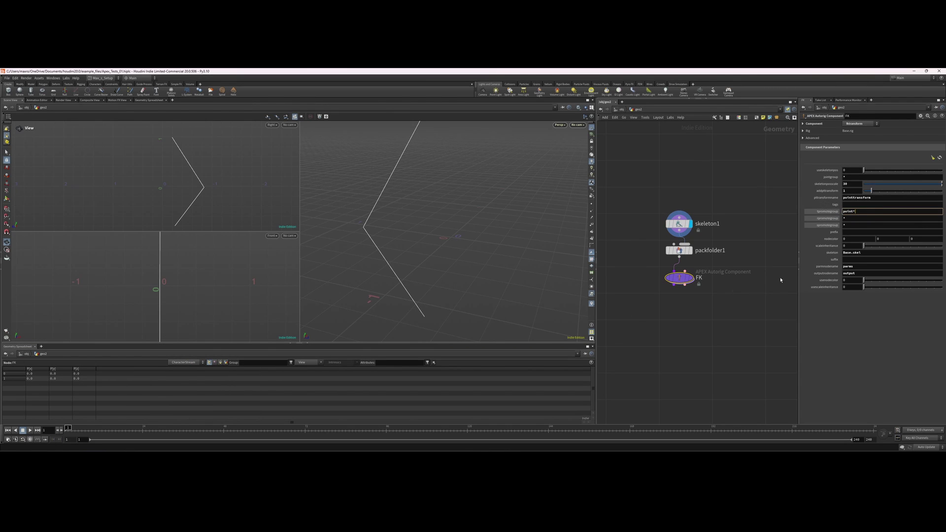
click(856, 225)
text(point*)
key(shift+Tab)
text(point*)
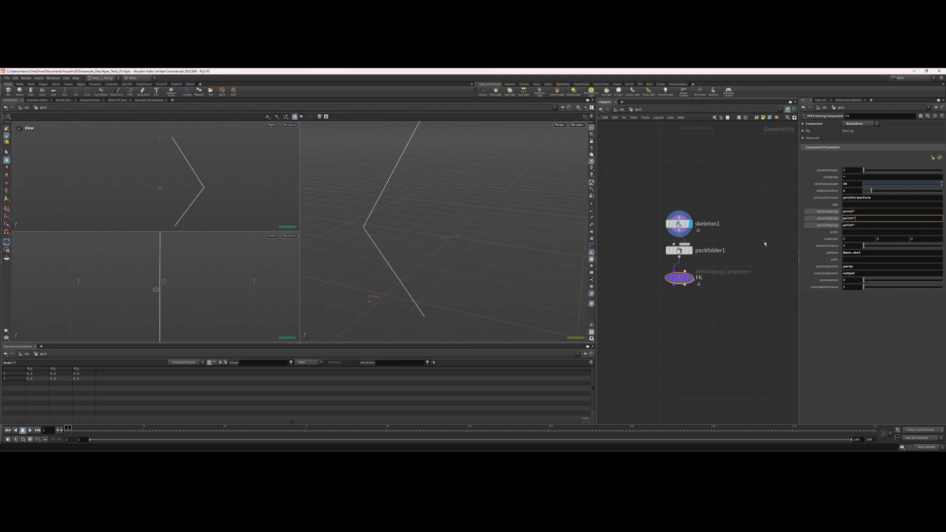
drag(483, 215, 502, 260)
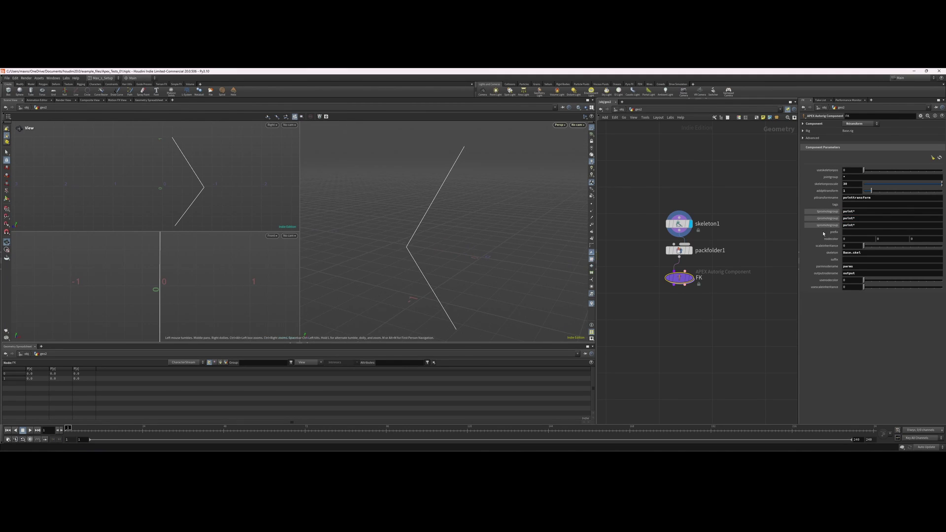
Display the FK rig in the Animate state and pick the middle and bottom joint controls.
key(r)
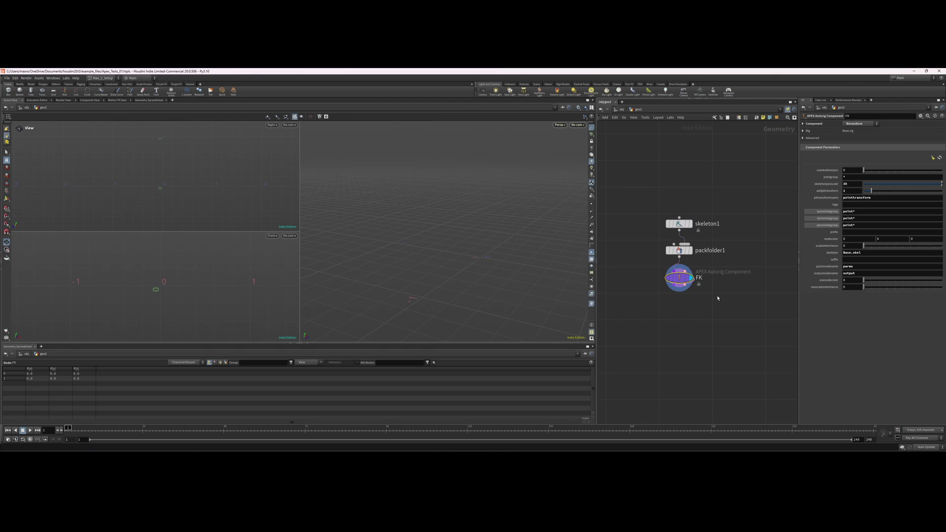
key(Return)
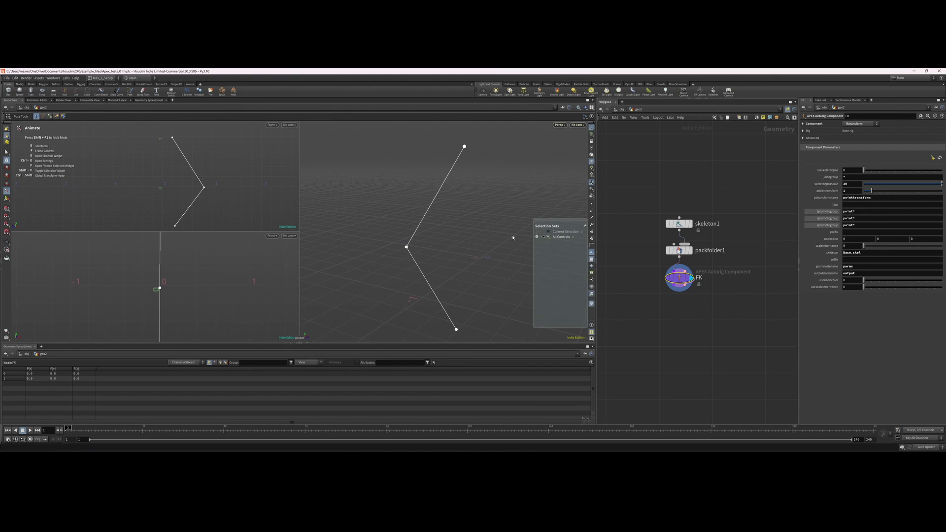
click(407, 247)
alt+middle_drag(482, 238, 448, 190)
click(434, 310)
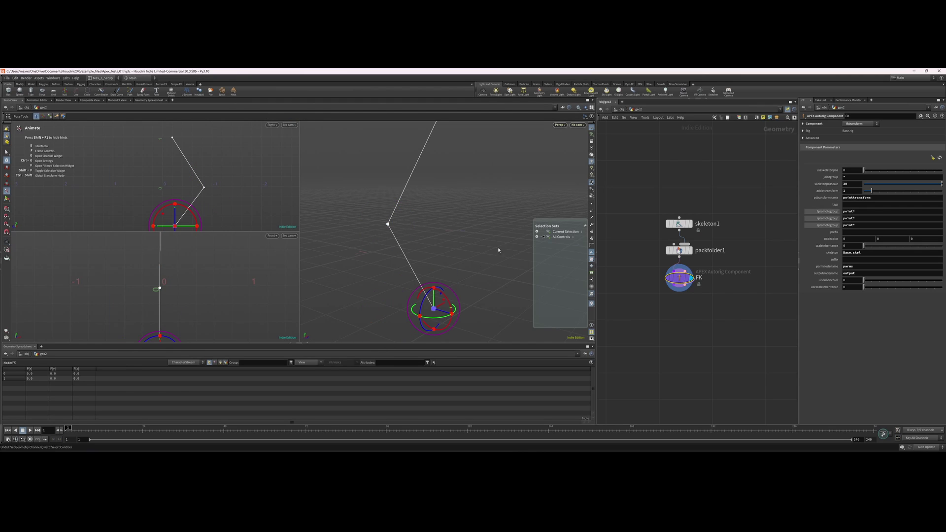
Select the FK node and search for the Configure Controls node.
drag(711, 295, 640, 200)
click(685, 288)
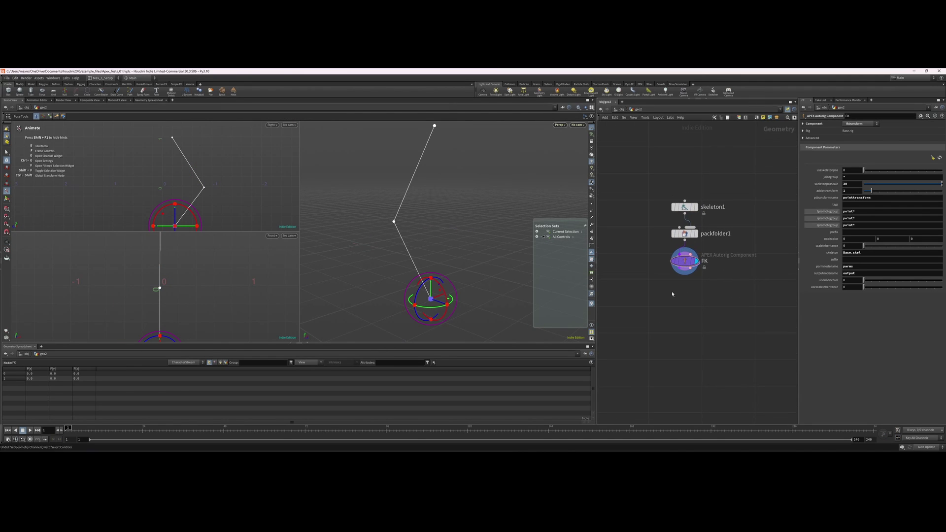
key(Tab)
text(auto)
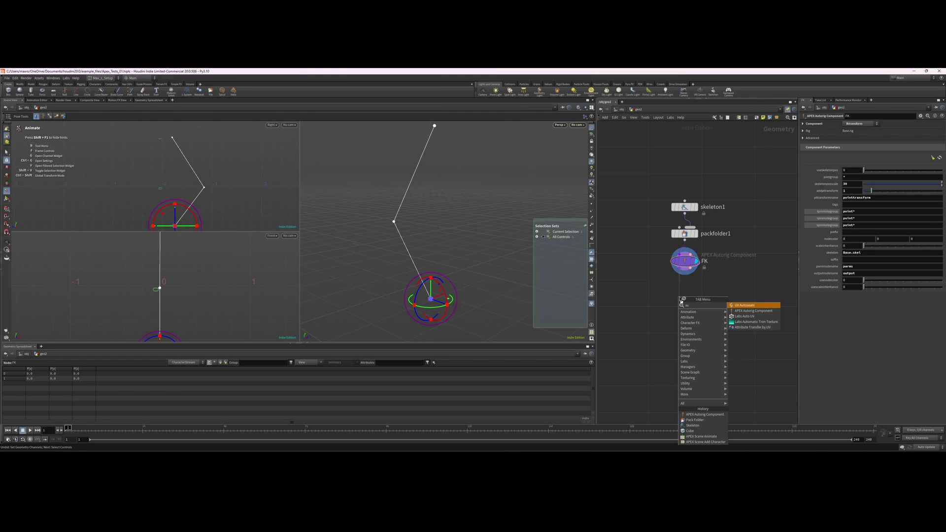
key(BackSpace)
key(BackSpace)
key(BackSpace)
key(BackSpace)
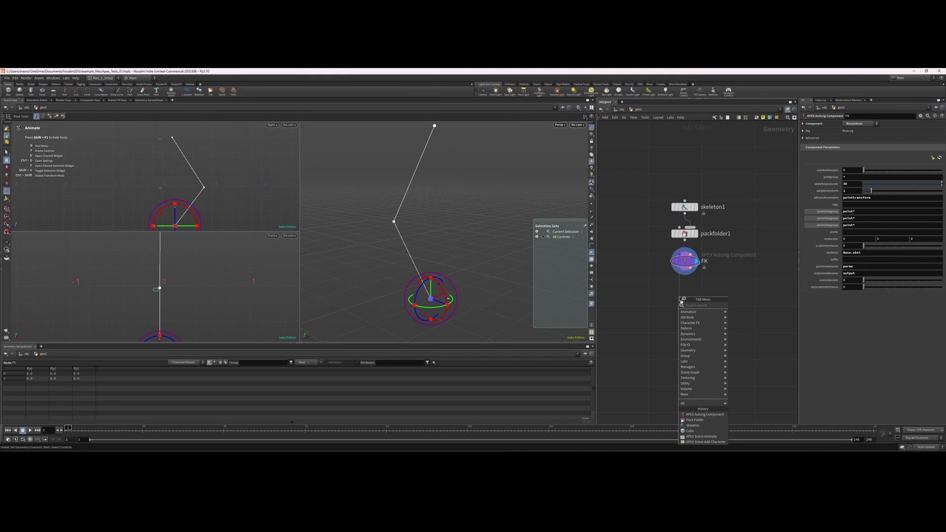
text(configure controls)
Add a Configure Controls node below FK, plus a second component set to configurecontrols.
key(Return)
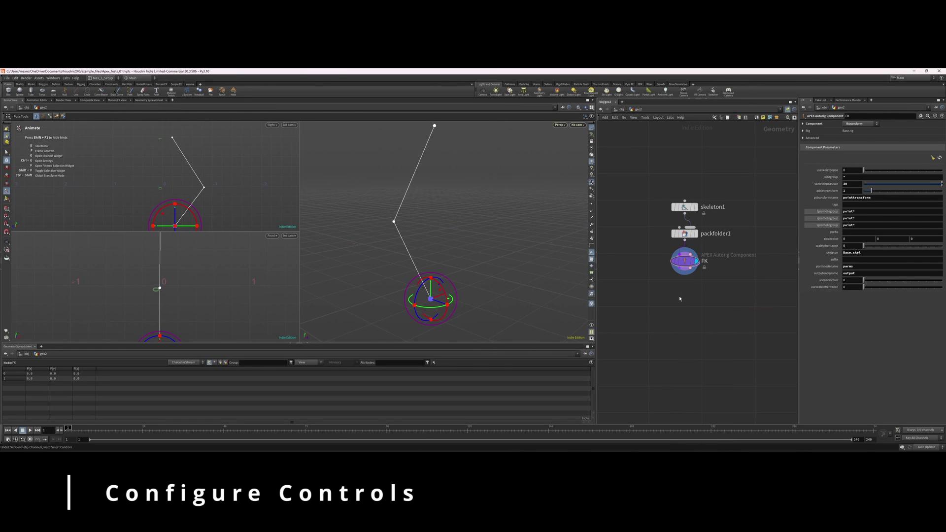
click(679, 307)
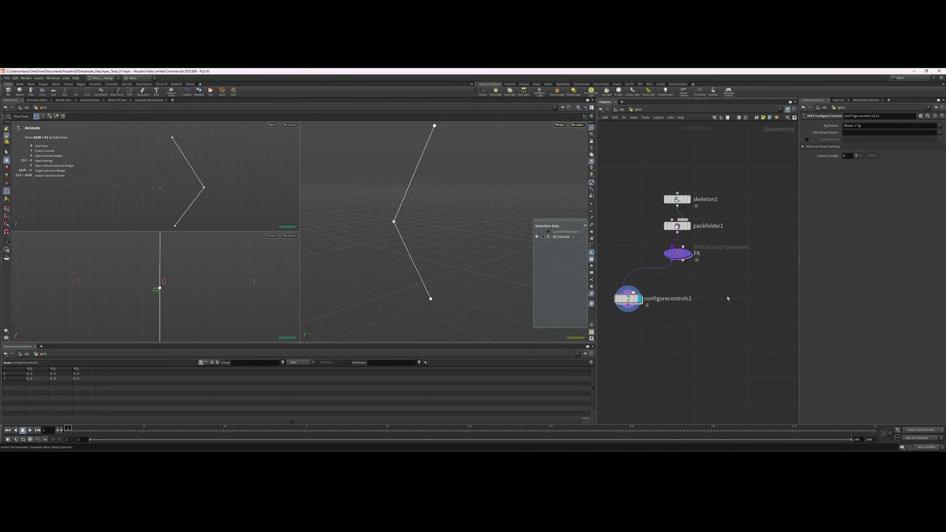
key(Tab)
key(Return)
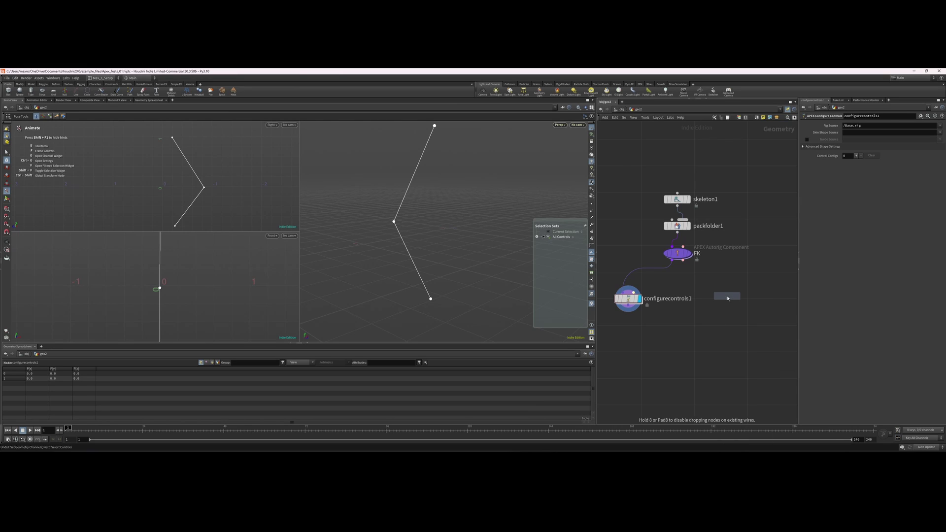
click(719, 295)
click(860, 123)
click(860, 144)
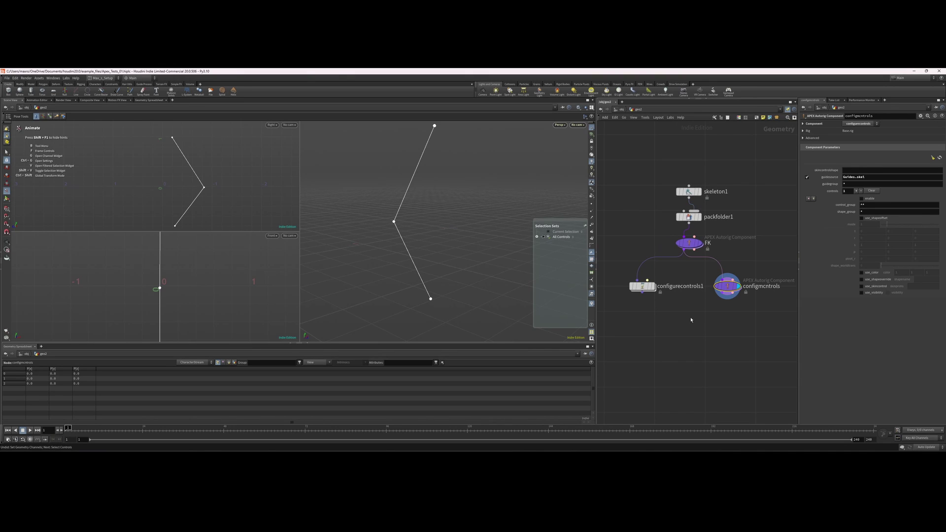
Add a control config entry on configurecontrols1 and review its group and shape lists.
click(642, 286)
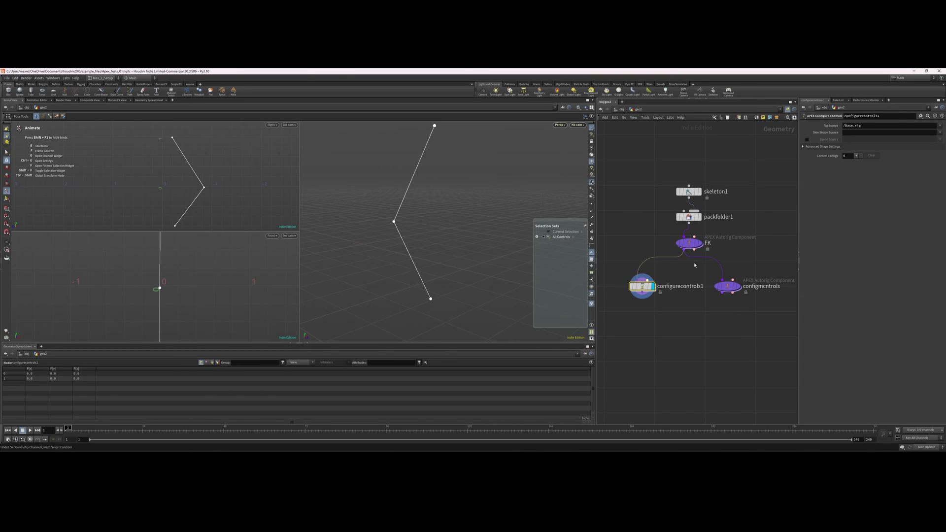
click(856, 155)
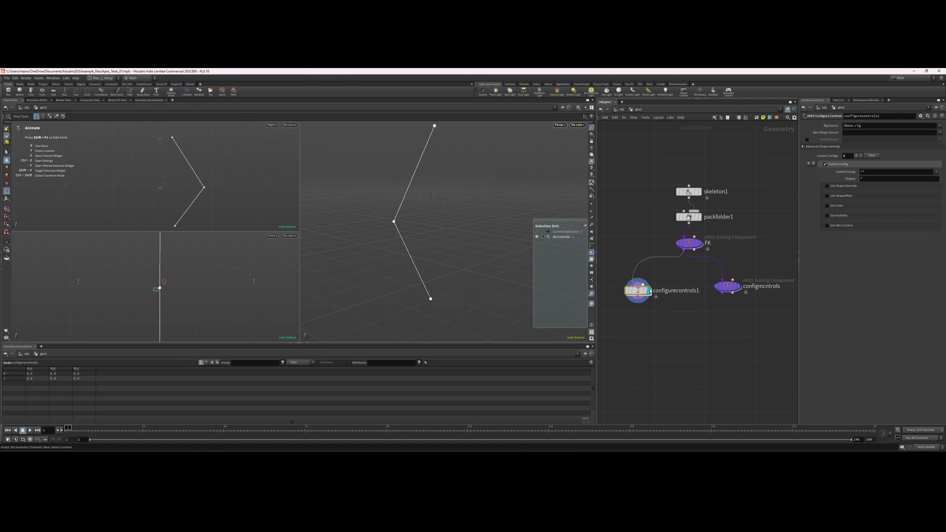
scroll(639, 294, up, 2)
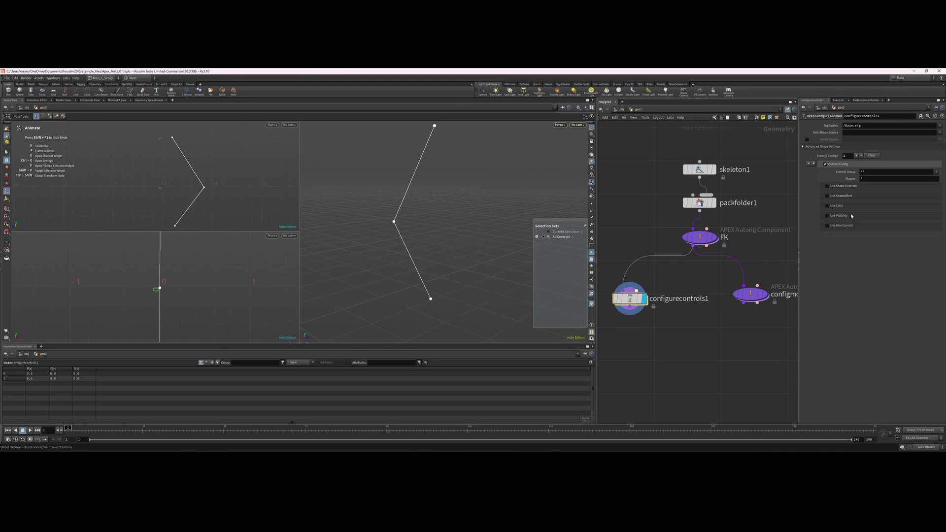
click(937, 172)
click(837, 190)
click(827, 186)
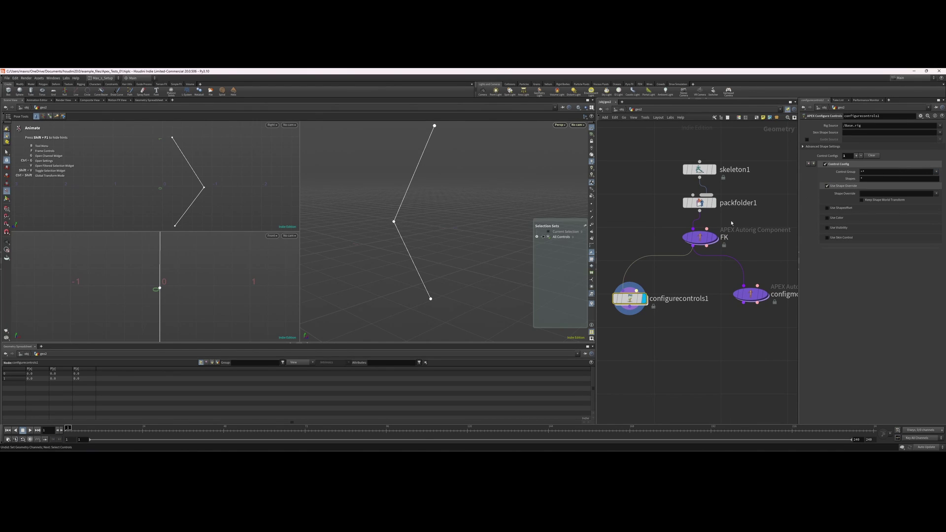
click(936, 195)
click(766, 305)
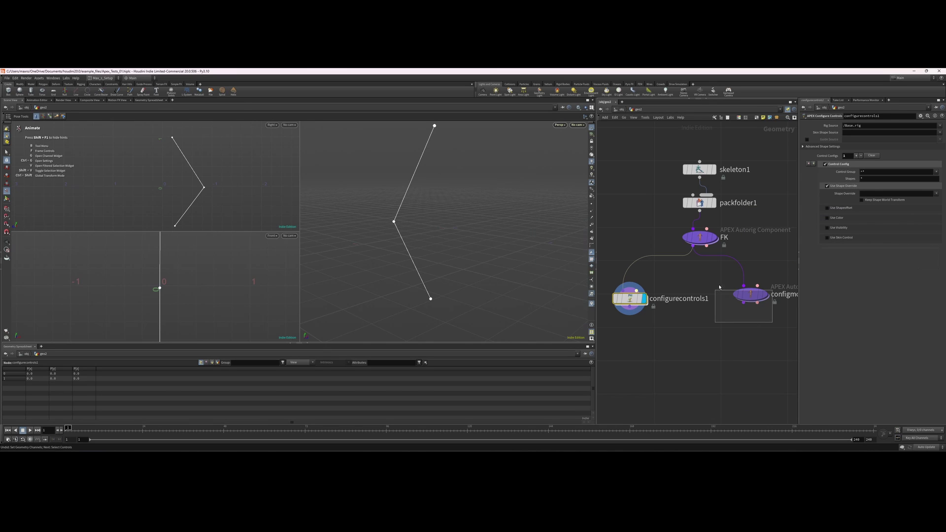
Try a box shape override on the extra configmcntrols node, then delete it.
click(749, 294)
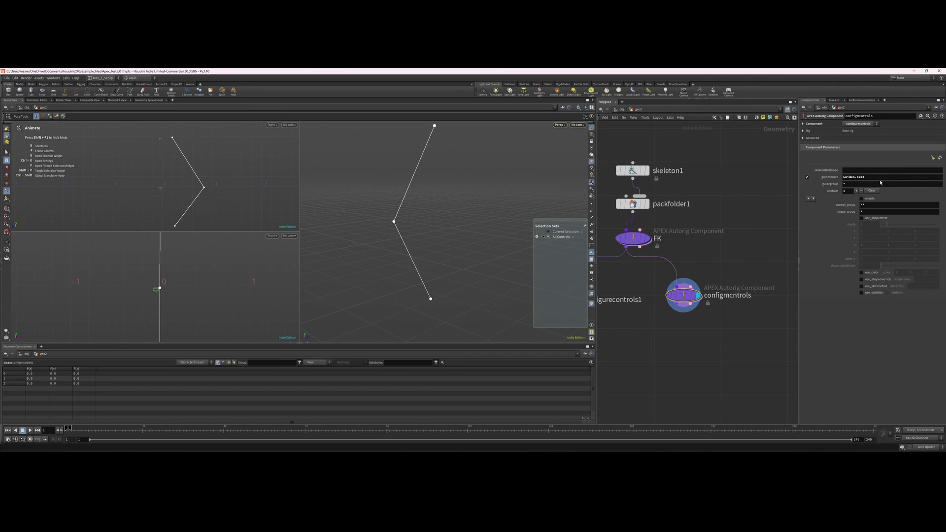
click(862, 279)
click(925, 280)
text(box)
middle_drag(649, 312, 710, 304)
click(667, 301)
click(719, 285)
middle_drag(785, 309, 782, 303)
key(Delete)
middle_drag(618, 305, 682, 313)
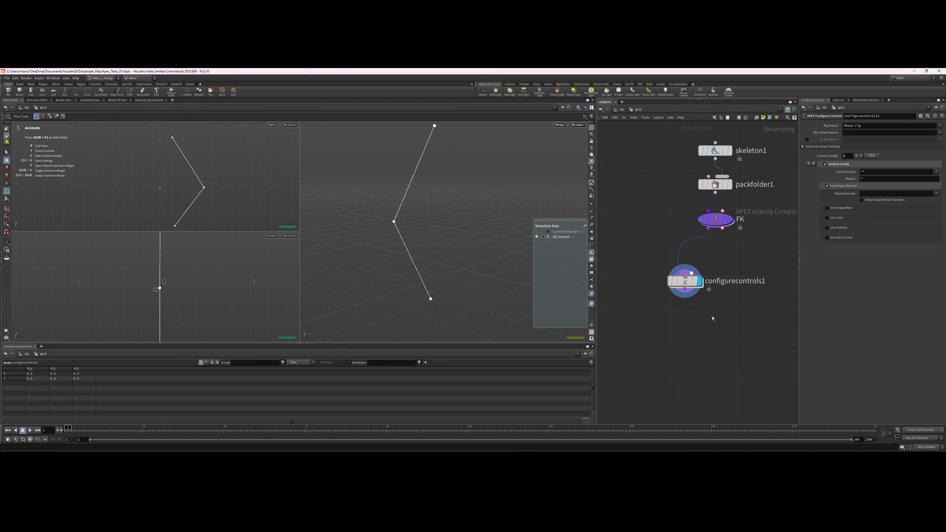
Set the control group to point* with a box shape override scaled to 4.1.
click(875, 171)
text(point*)
key(Return)
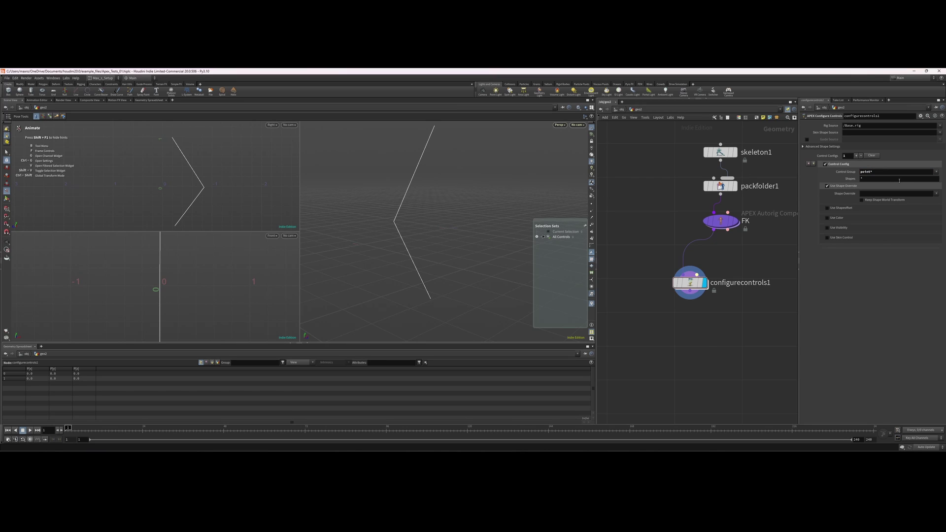
click(937, 196)
click(926, 202)
click(827, 208)
middle_drag(848, 237, 853, 232)
Give the point* controls an orange custom colour.
click(827, 252)
click(867, 262)
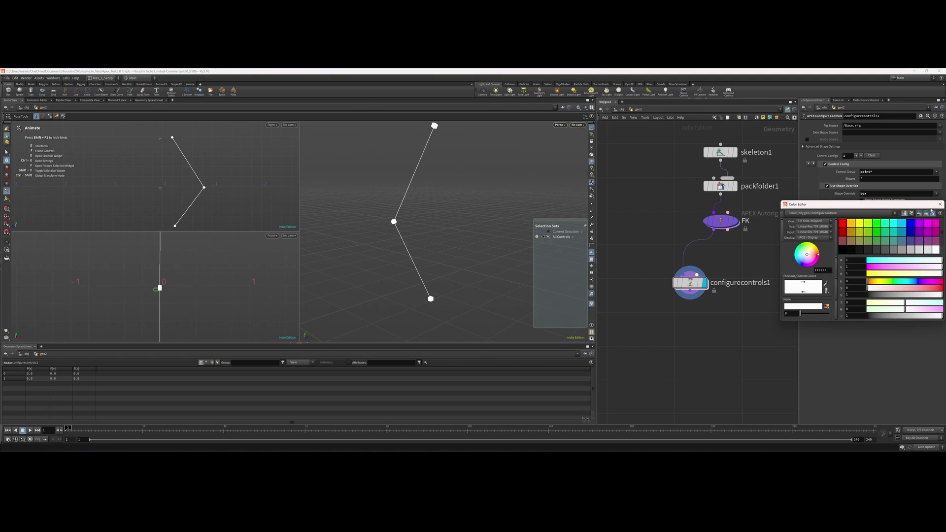
click(850, 225)
click(940, 204)
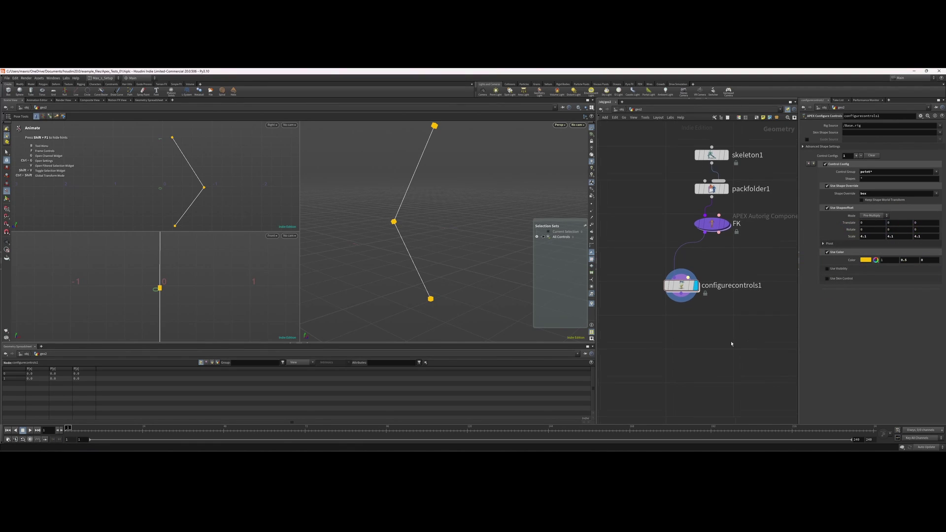
key(Tab)
Add an APEX Scene Add Character node wired below configurecontrols1.
text(a)
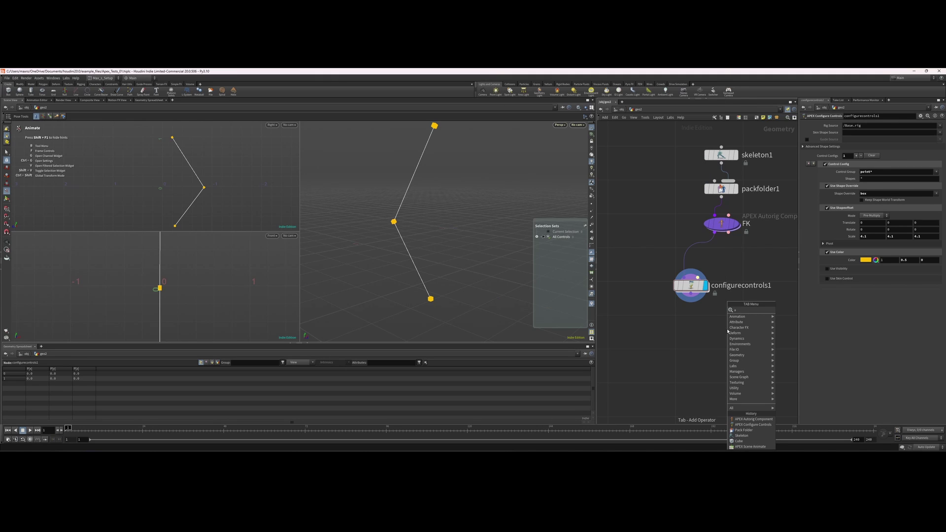
text(pex sc)
key(Return)
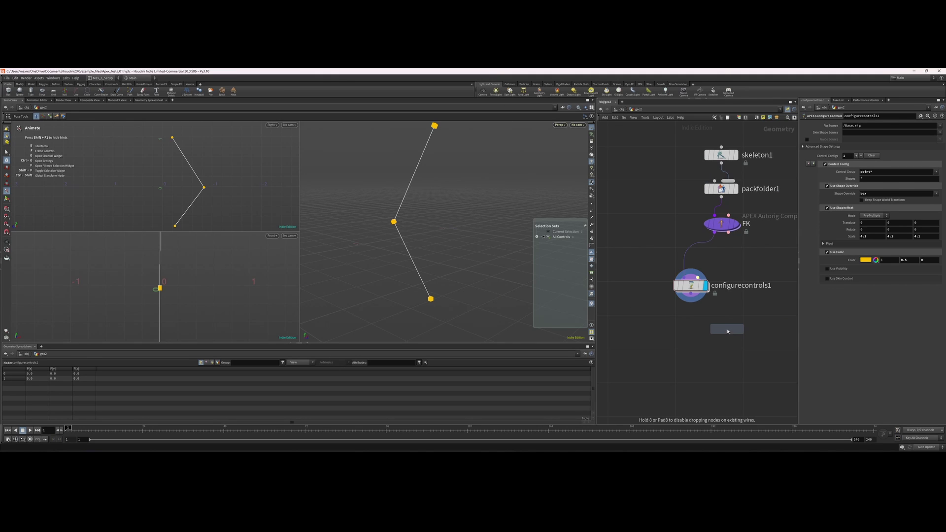
click(727, 331)
drag(697, 301, 694, 326)
scroll(710, 348, up, 5)
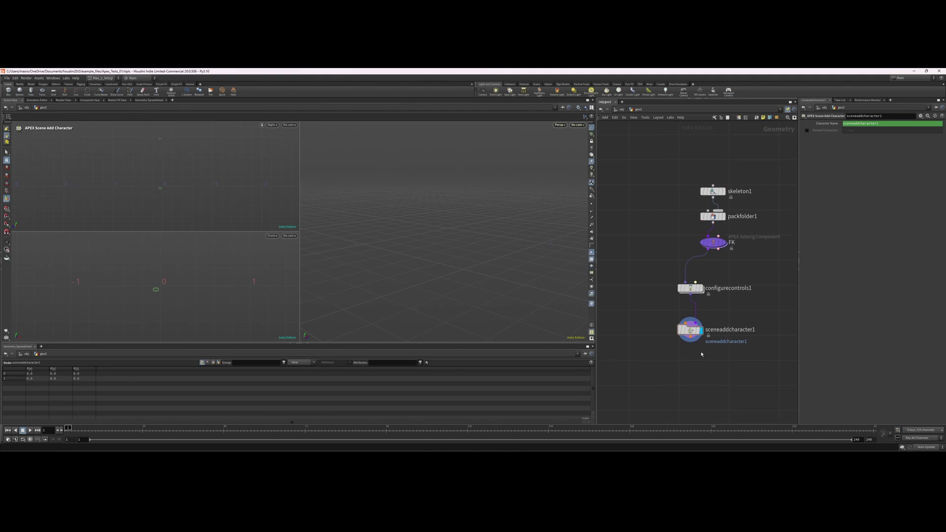
Add an APEX Scene Animate node below sceneaddcharacter1.
key(Tab)
text(anima)
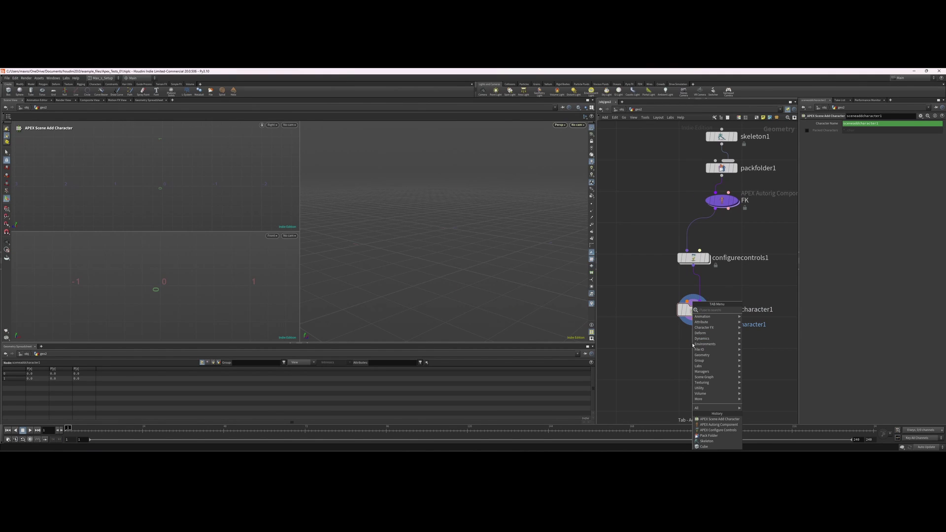
key(Down)
key(Return)
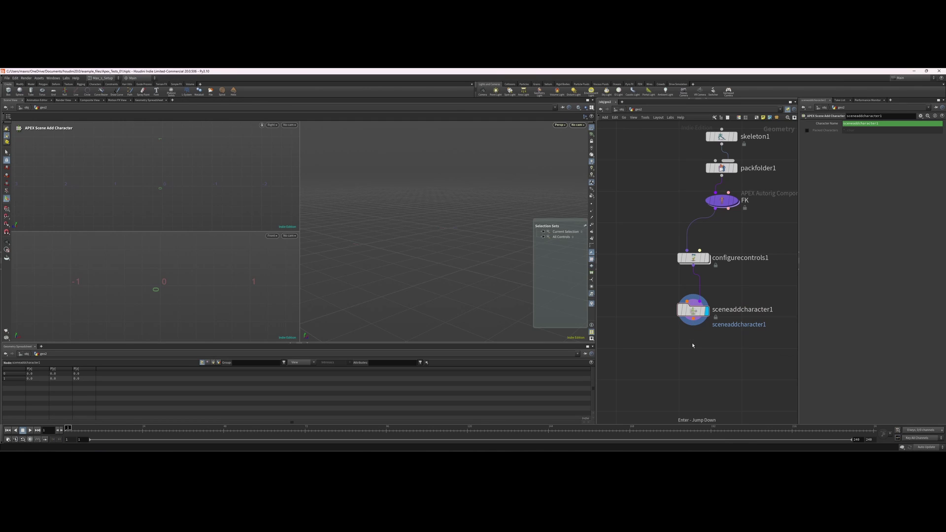
Test-rotate the chain from its top control in the Animate state, then undo the pose changes.
key(Escape)
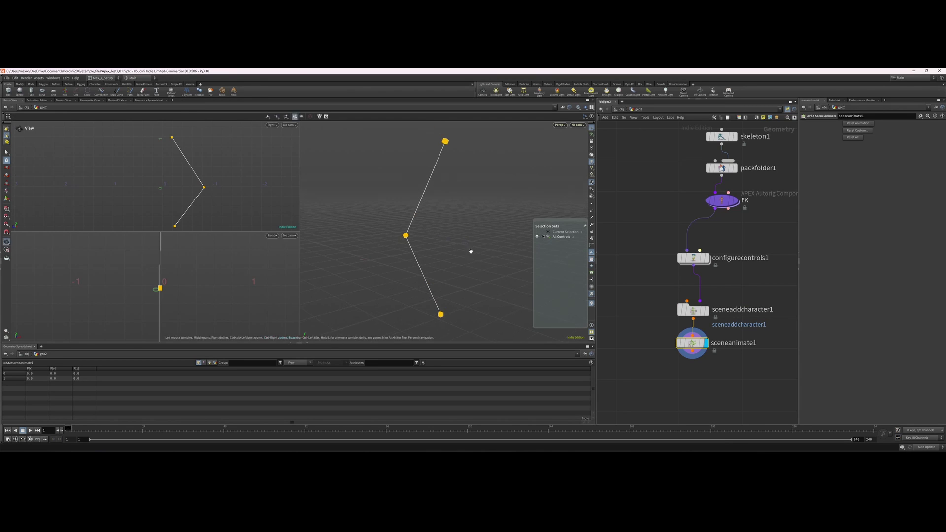
key(Return)
click(441, 149)
drag(462, 146, 327, 254)
click(355, 230)
key(Escape)
key(ctrl+z)
key(ctrl+z)
key(ctrl+z)
key(ctrl+z)
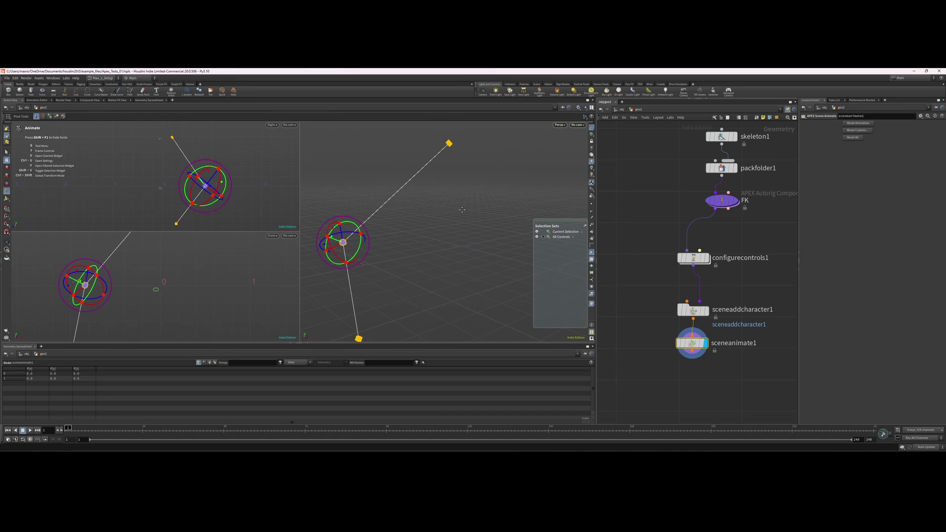
key(ctrl+z)
key(ctrl+z)
key(ctrl+z)
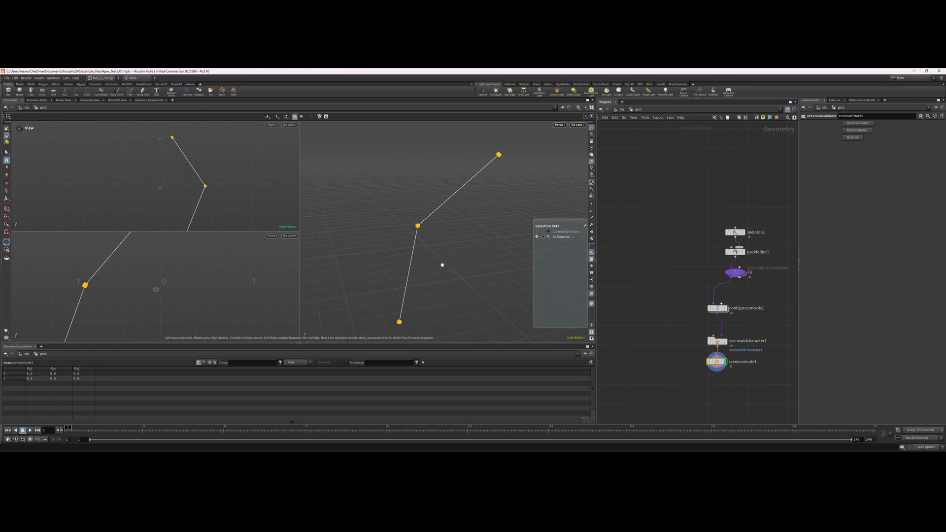
key(Return)
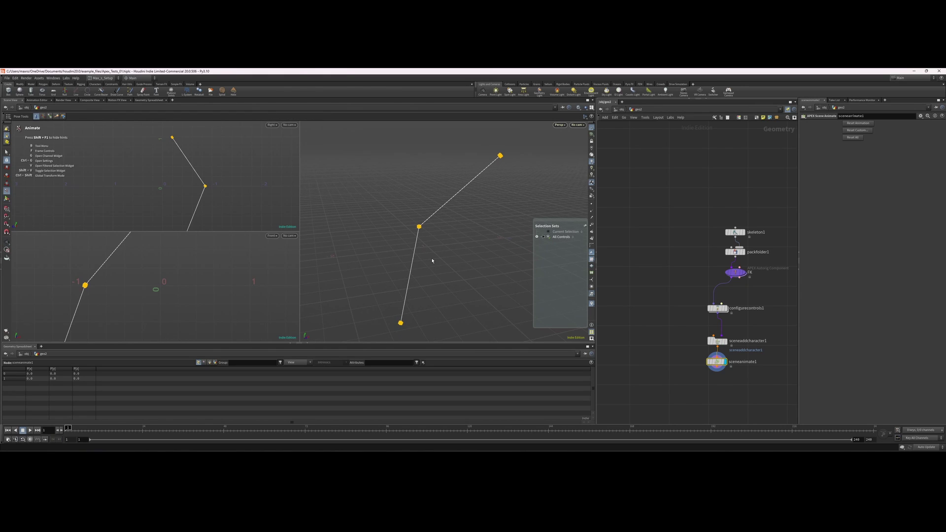
Lay out the nodes from FK to sceneanimate1 in a tidy column with L.
drag(758, 363, 677, 282)
key(l)
alt+drag(445, 282, 471, 288)
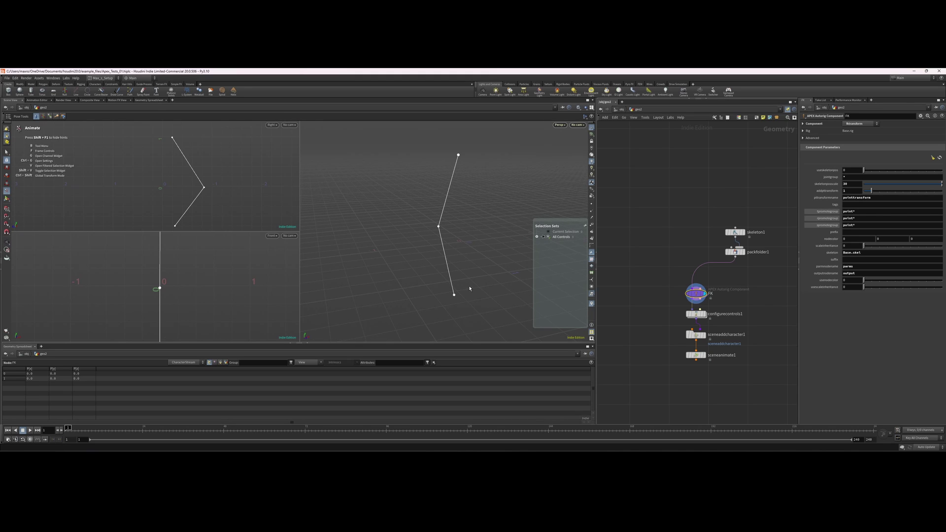
In Modify mode, drag skeleton1's root point_0 down-left, then Alt-duplicate the node as skeleton2.
drag(698, 236, 642, 204)
middle_drag(661, 172, 663, 195)
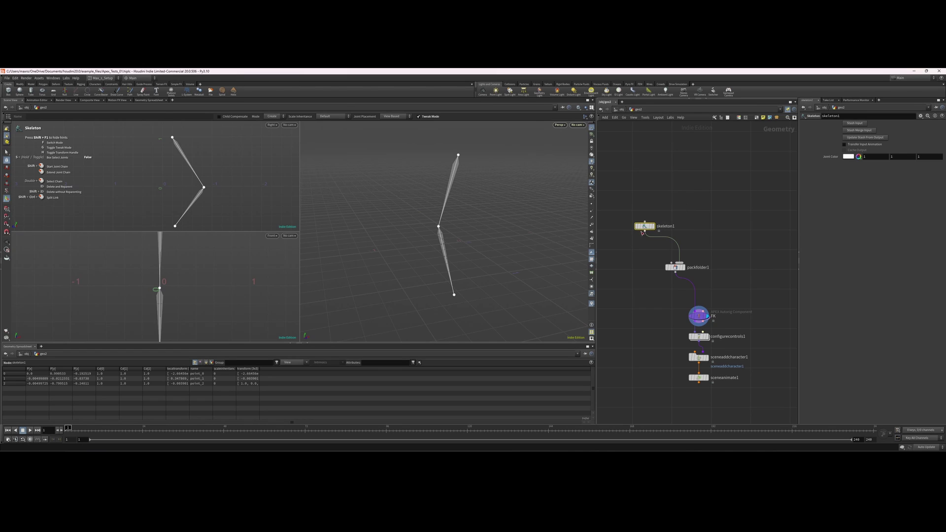
key(f)
click(461, 155)
click(461, 156)
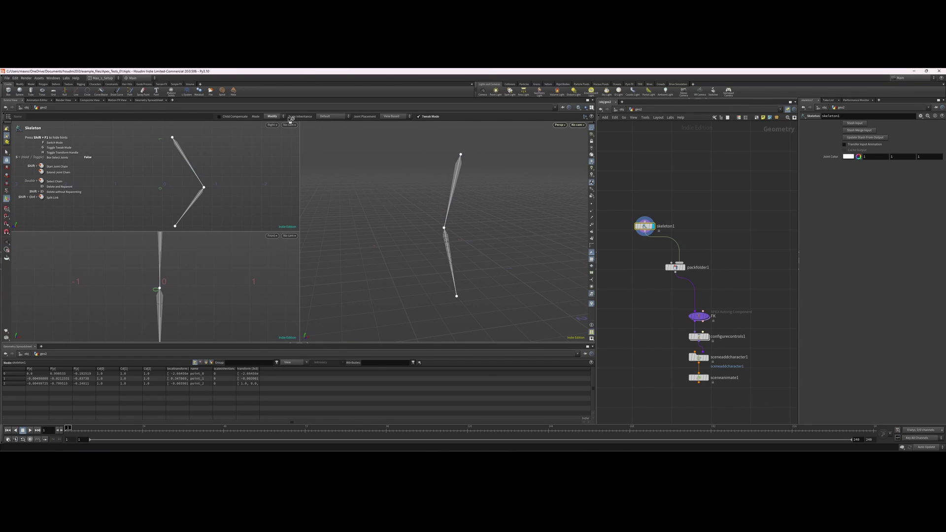
drag(461, 155, 420, 223)
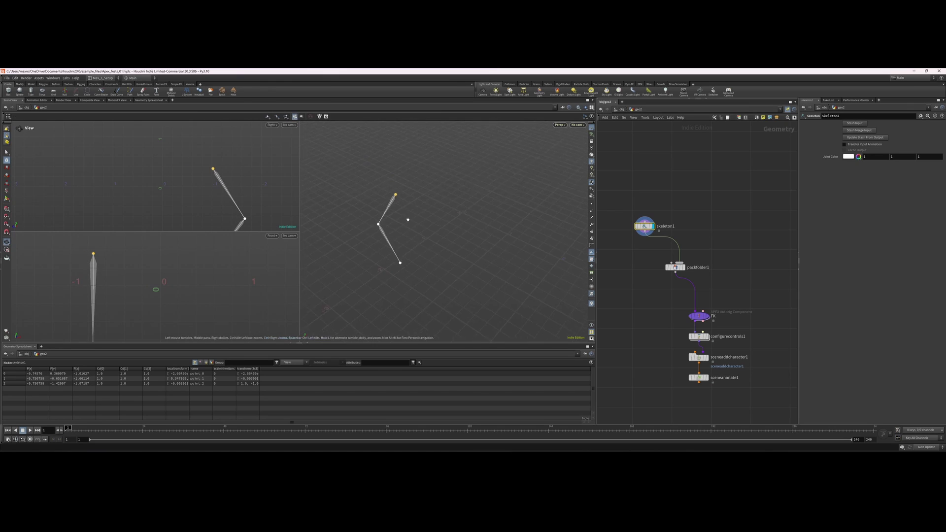
alt+drag(646, 227, 680, 264)
key(ctrl+z)
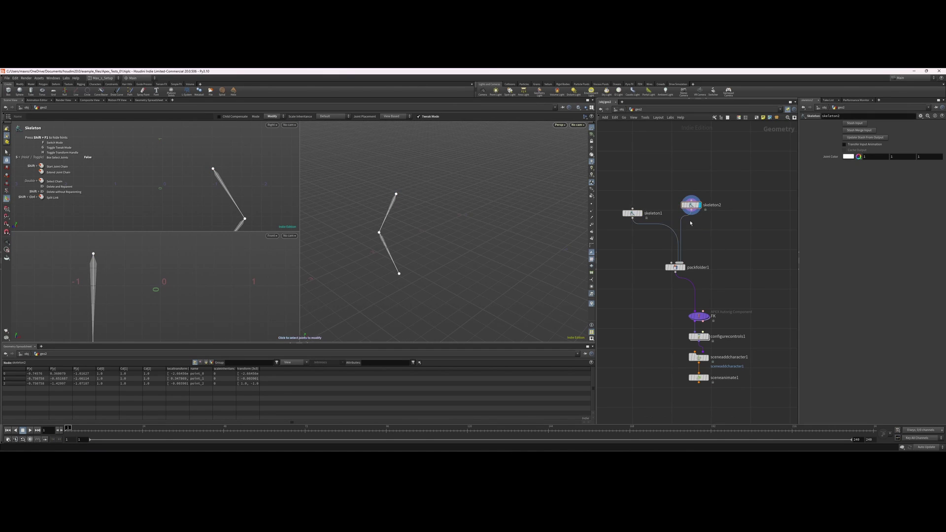
Select skeleton1 and skeleton2 and wire both into a new merge1 node.
key(ctrl+z)
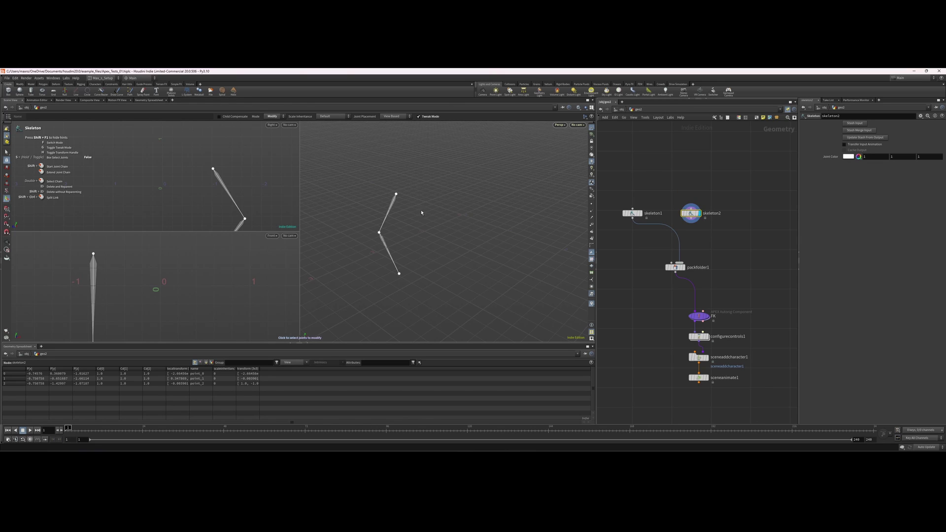
key(ctrl+z)
shift+click(633, 214)
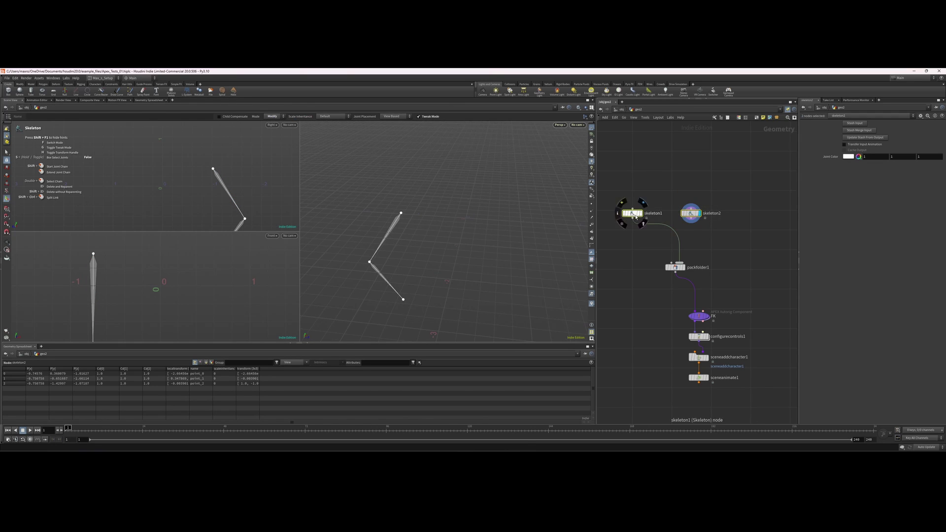
drag(636, 217, 631, 200)
key(Tab)
text(merge)
key(Return)
click(658, 231)
key(Escape)
key(ctrl+z)
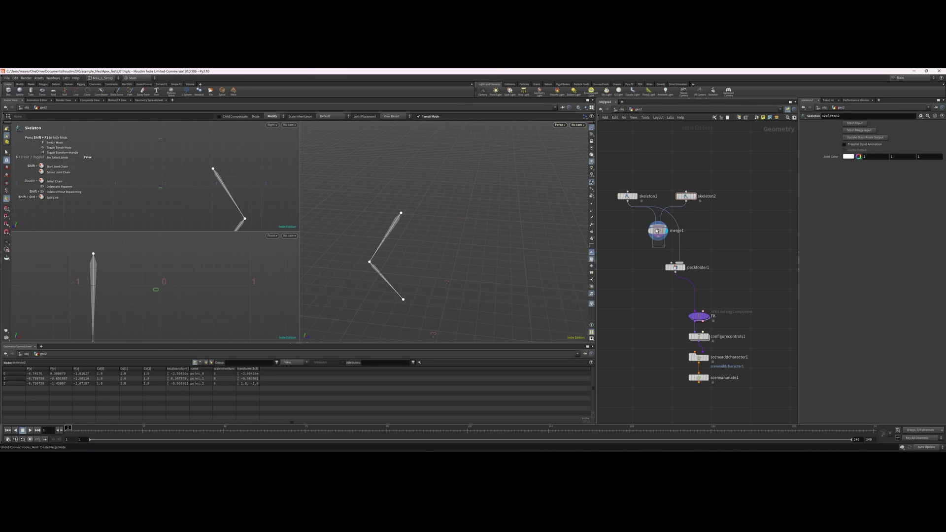
Shift skeleton2's chain right, then Alt-duplicate it as skeleton3 into merge1, placed further right.
drag(402, 214, 460, 219)
alt+drag(691, 198, 734, 198)
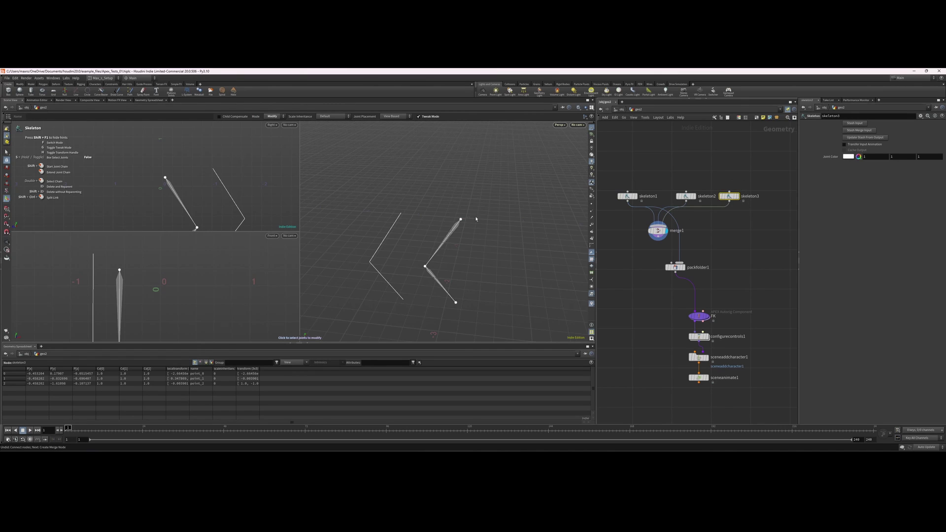
drag(461, 219, 521, 224)
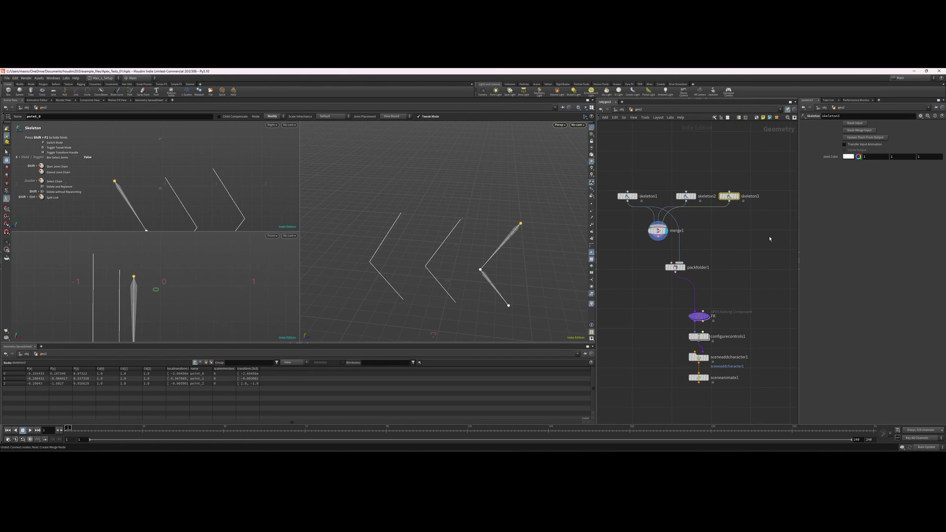
Display packfolder1's output showing the three side-by-side chains.
scroll(770, 238, down, 3)
scroll(682, 247, up, 3)
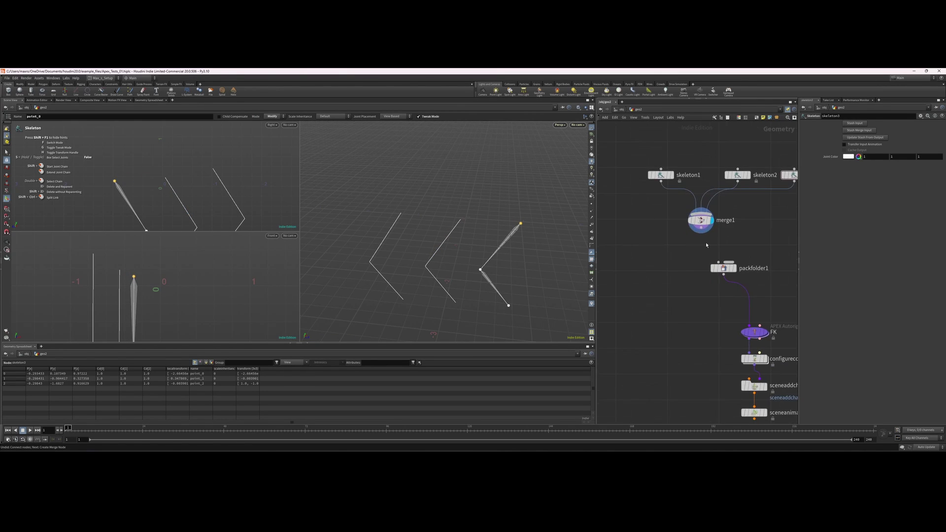
middle_drag(756, 246, 707, 243)
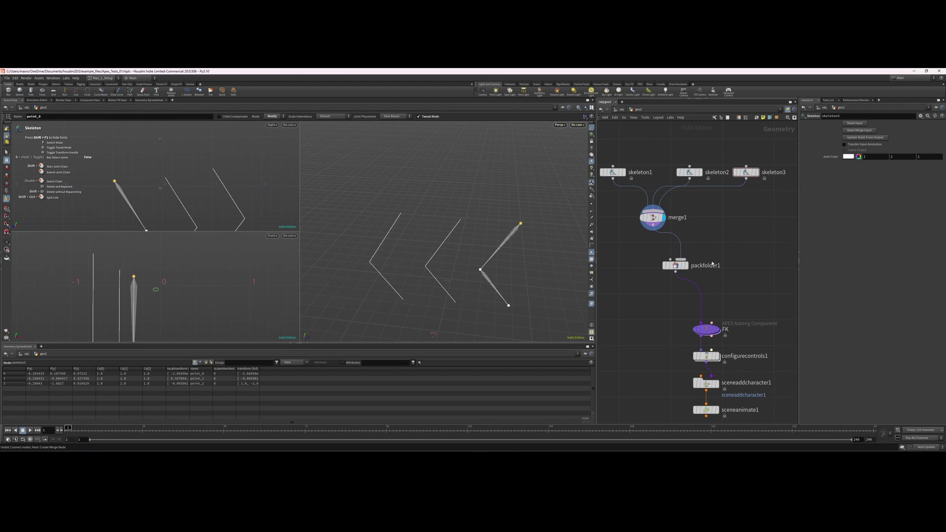
click(682, 265)
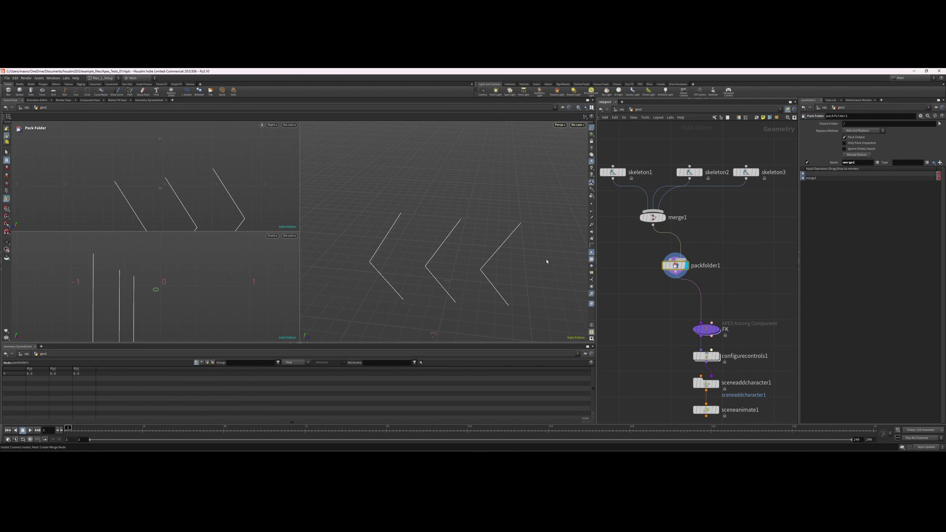
Set the pack folder Name to Base and Type to skel, then display merge1.
text(Base)
key(Tab)
text(skel)
key(ctrl+z)
key(ctrl+z)
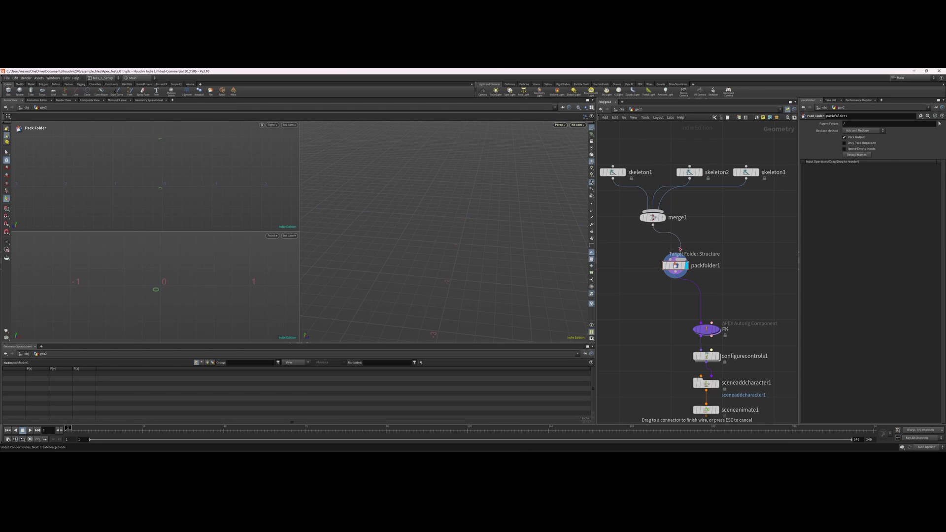
key(ctrl+y)
key(Tab)
key(Return)
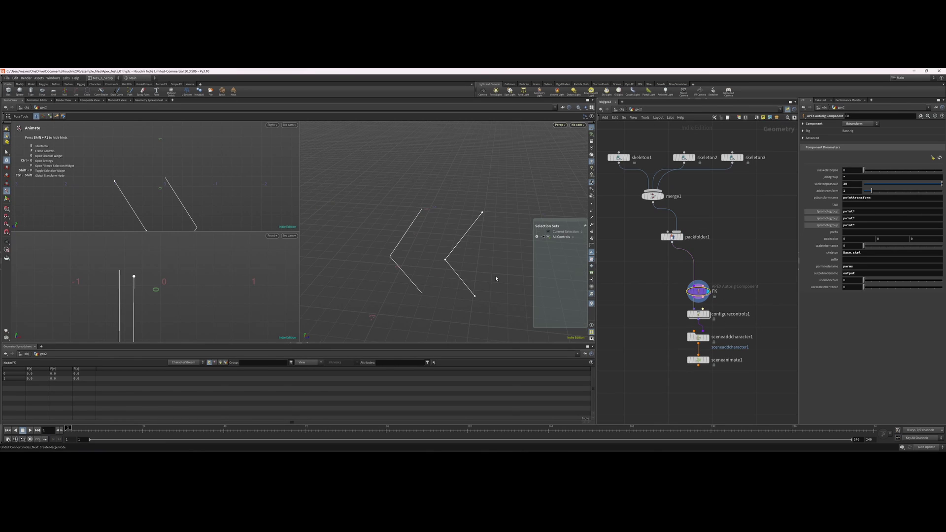
drag(525, 271, 479, 266)
click(659, 196)
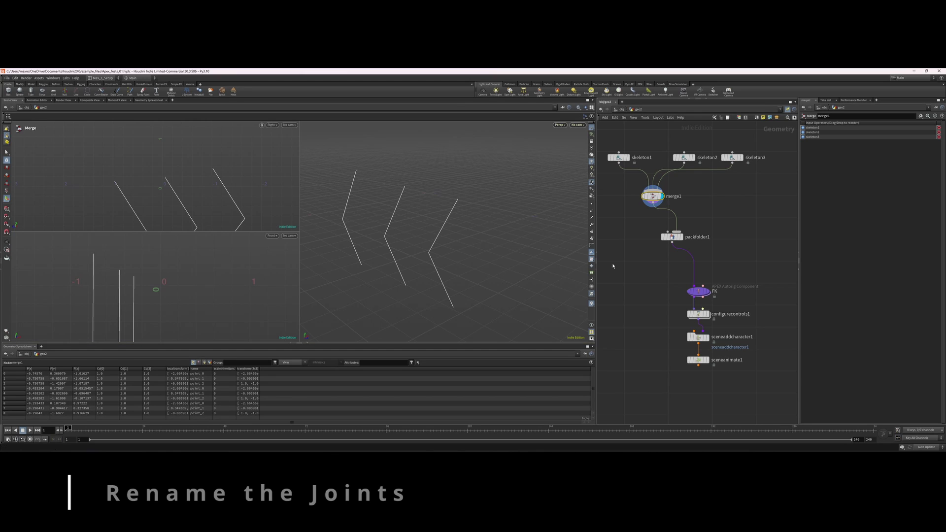
Insert an Attribute Wrangle on the merge1→packfolder1 wire and display it.
middle_drag(612, 262, 645, 295)
drag(789, 170, 652, 205)
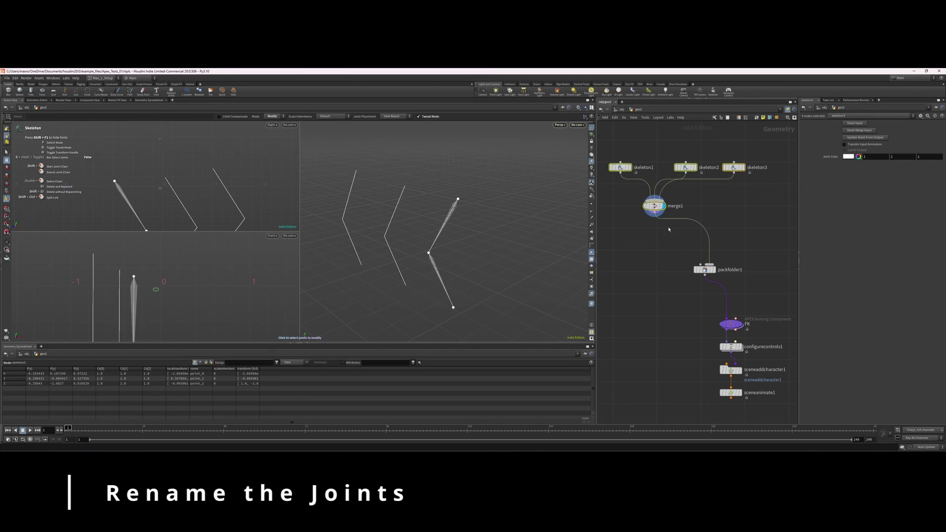
middle_drag(668, 240, 661, 254)
key(Tab)
text(a)
key(Return)
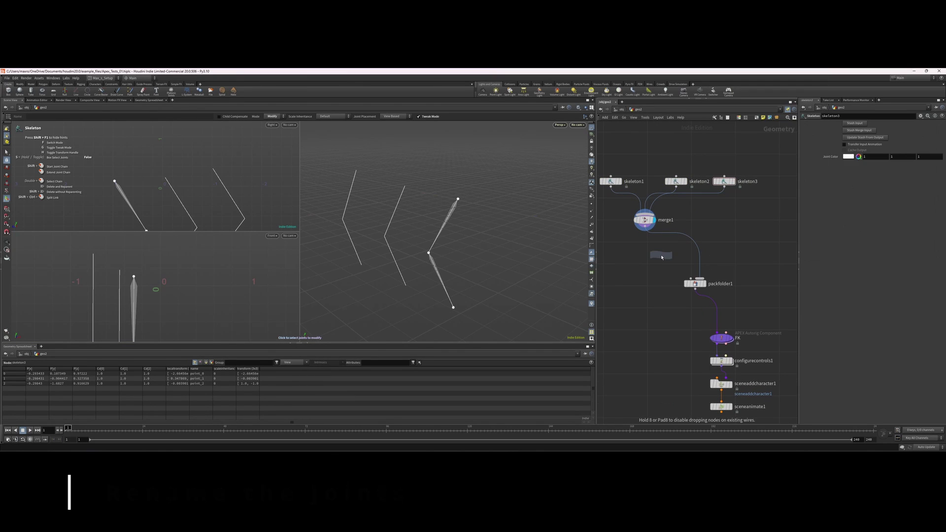
click(649, 254)
mouse_move(650, 255)
mouse_down()
mouse_move(686, 244)
mouse_move(656, 254)
mouse_up()
click(667, 251)
click(882, 176)
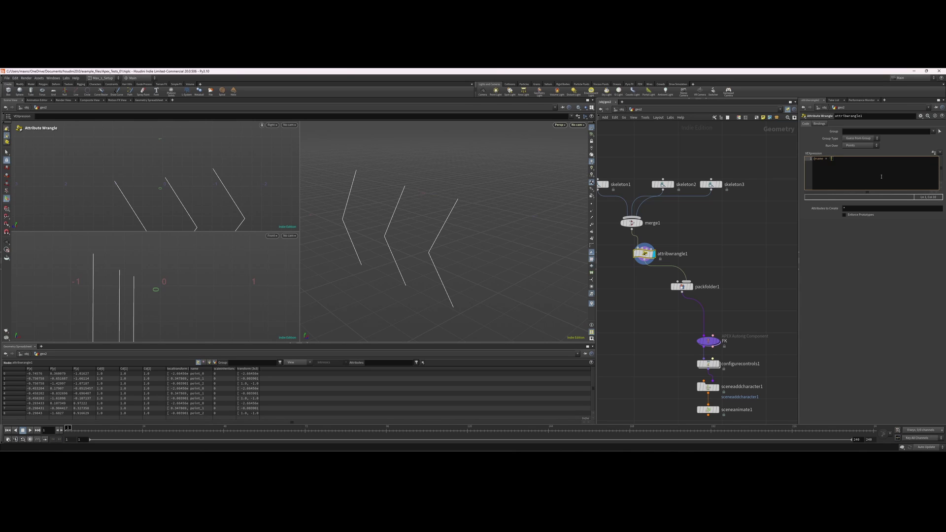
text(@name = "jnt_" + itoa()
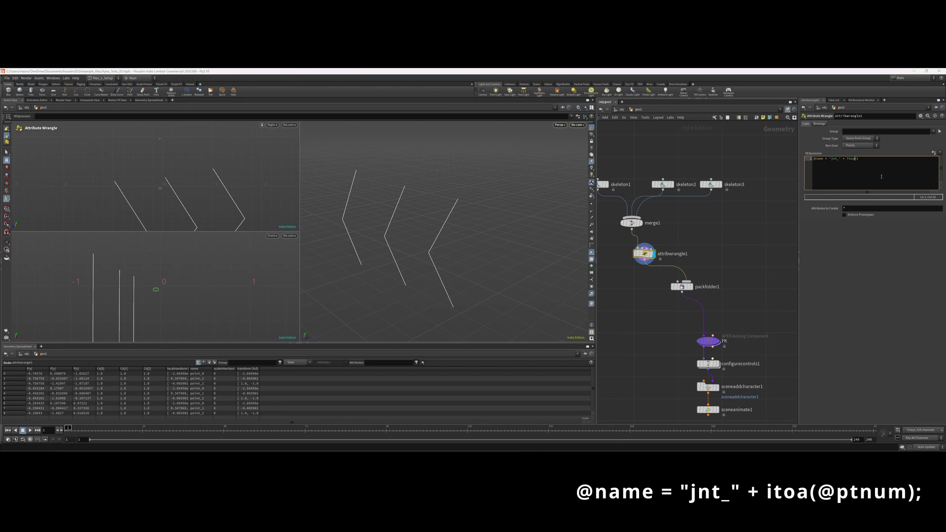
key(ctrl+shift+Left)
text(@ptnum)
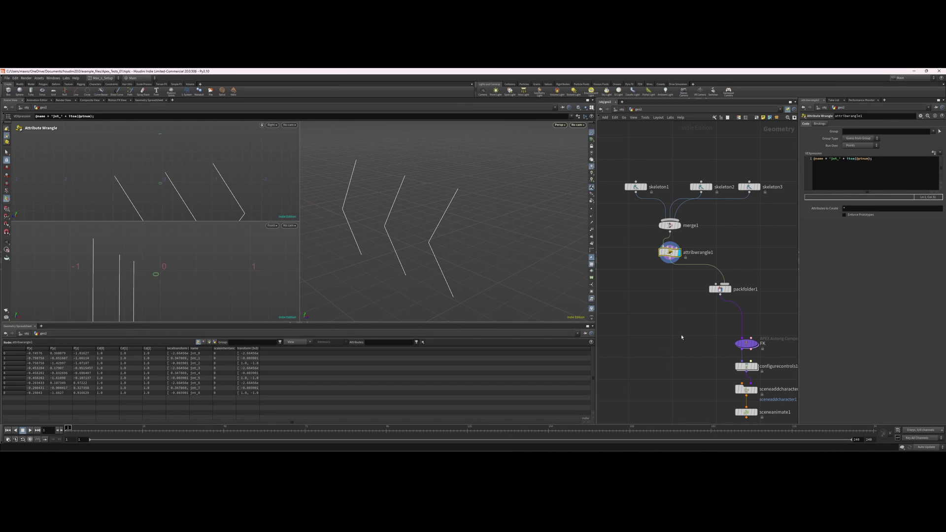
Move packfolder1 under attribwrangle1 and display the FK component's output.
middle_drag(670, 303, 633, 307)
middle_drag(680, 328, 674, 323)
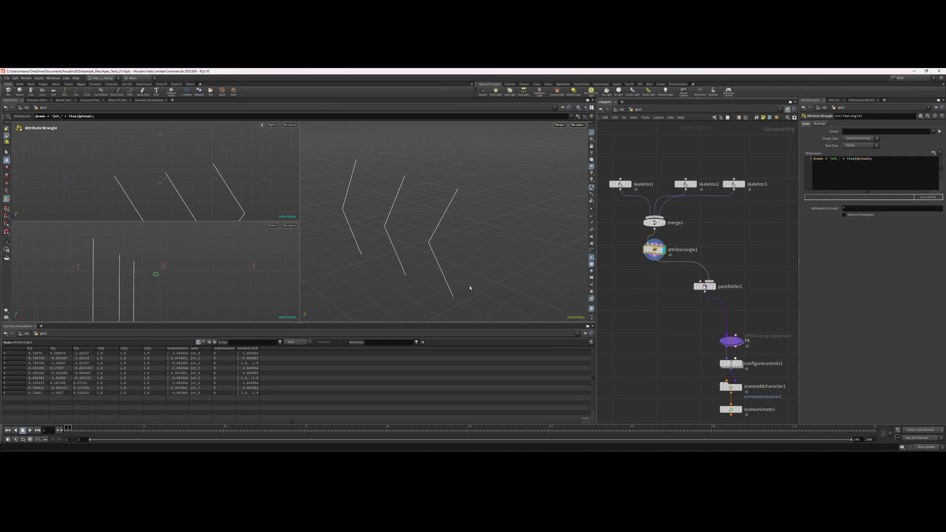
key(Escape)
mouse_move(469, 285)
mouse_down()
mouse_move(478, 276)
mouse_move(466, 269)
mouse_up()
key(Return)
middle_drag(685, 302, 687, 297)
drag(707, 281, 667, 276)
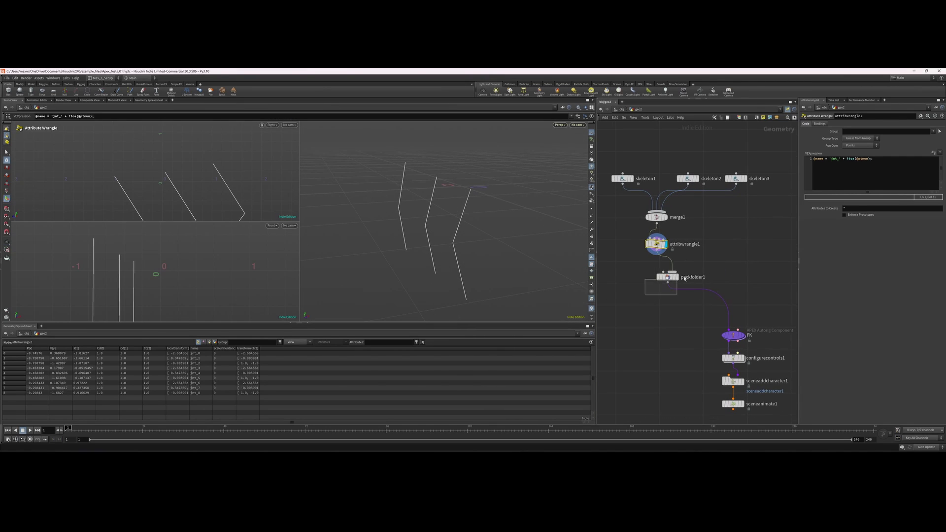
click(679, 277)
middle_drag(721, 348, 693, 328)
click(714, 314)
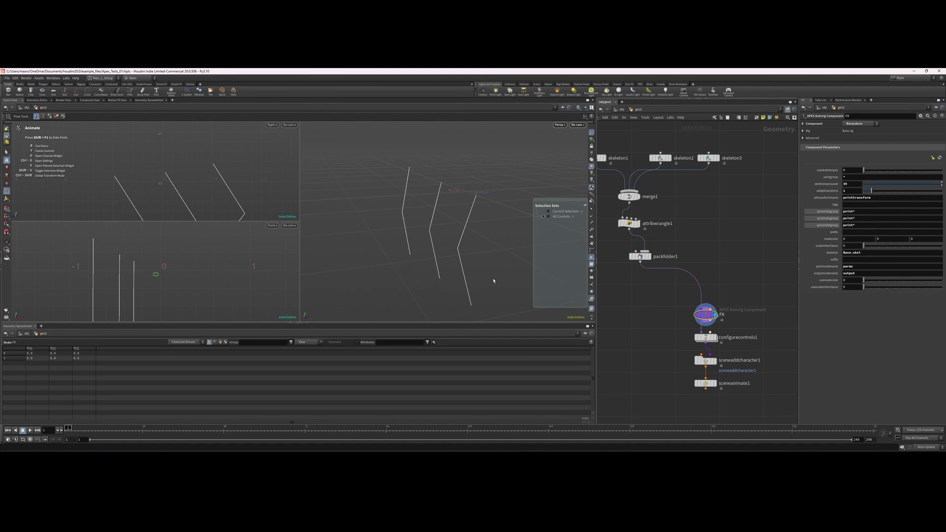
Change the FK translate, rotate and scale promote groups from point* to jnt*.
key(Escape)
mouse_move(486, 268)
mouse_down()
mouse_move(494, 268)
mouse_move(475, 279)
mouse_move(492, 268)
mouse_move(469, 268)
mouse_up()
key(Return)
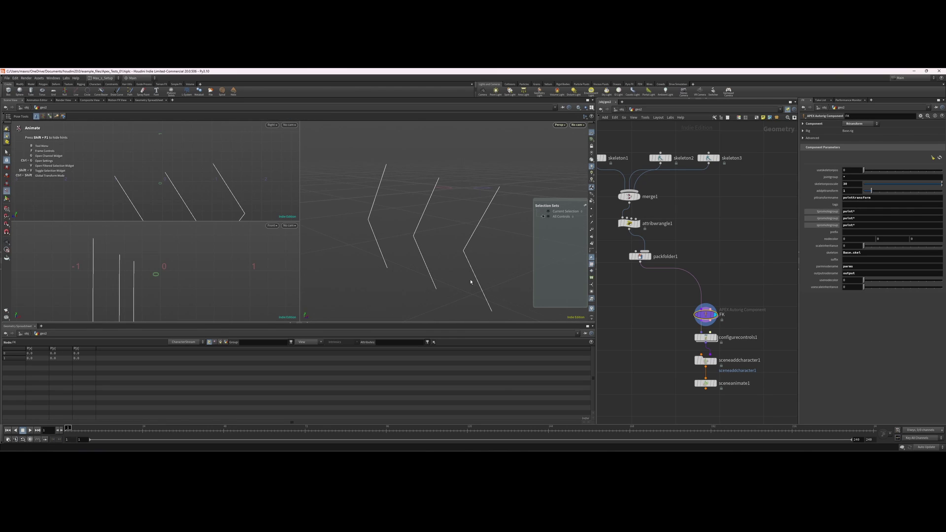
click(854, 211)
key(Tab)
key(Tab)
text(jnt*)
key(Return)
Test-rotate joints on all three chains, then display configurecontrols1.
click(419, 238)
drag(414, 237, 398, 252)
click(461, 241)
click(489, 300)
drag(489, 300, 480, 314)
drag(427, 291, 416, 299)
click(393, 256)
drag(364, 269, 375, 265)
click(355, 283)
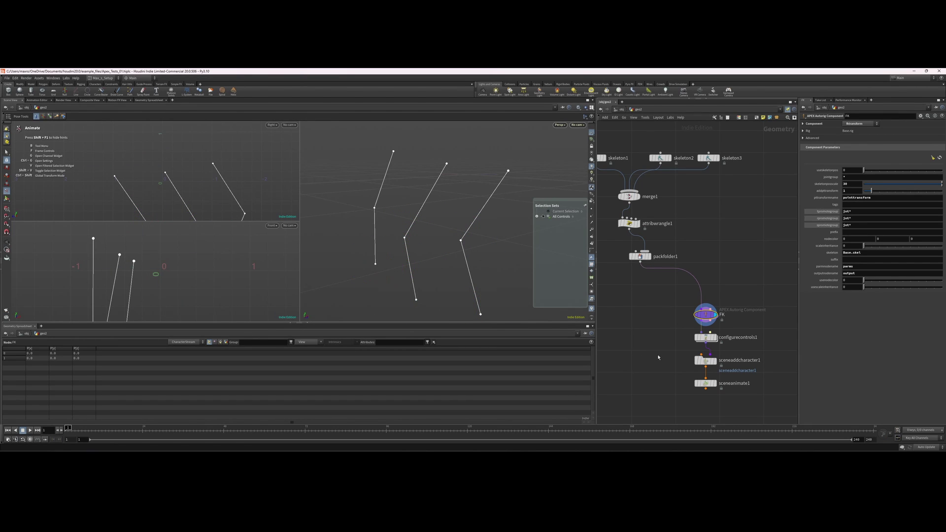
click(710, 337)
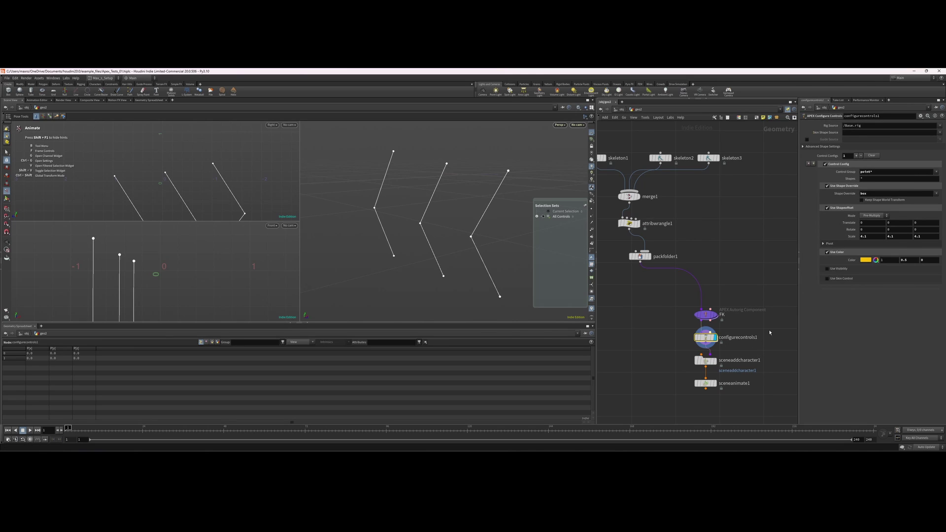
Set the Configure Controls Control Group to jnt*, giving every joint a yellow control.
double_click(872, 171)
text(jnt*)
key(Return)
alt+drag(501, 239, 446, 237)
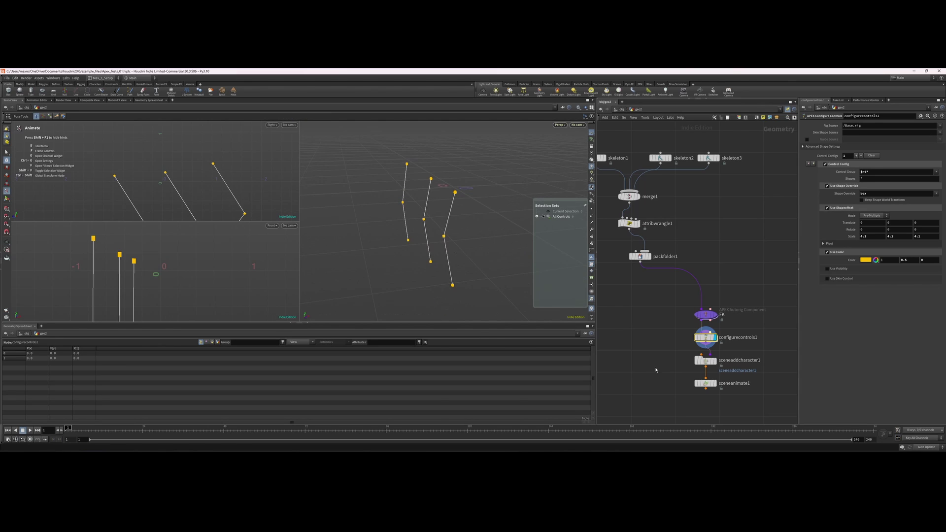
Display sceneanimate1 and rotate the three chains' joint controls together sideways.
middle_drag(656, 369, 662, 353)
click(711, 367)
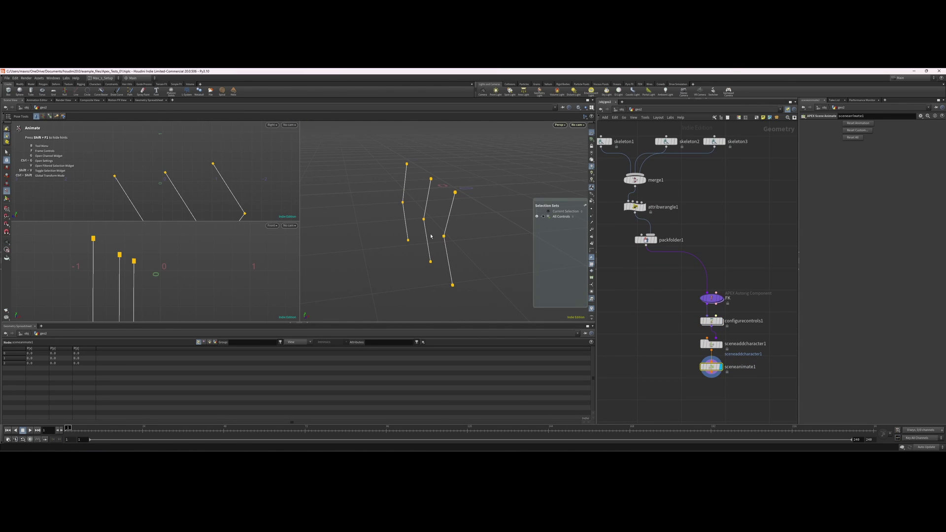
click(455, 192)
click(431, 179)
click(406, 164)
drag(402, 153, 444, 249)
click(445, 248)
click(341, 215)
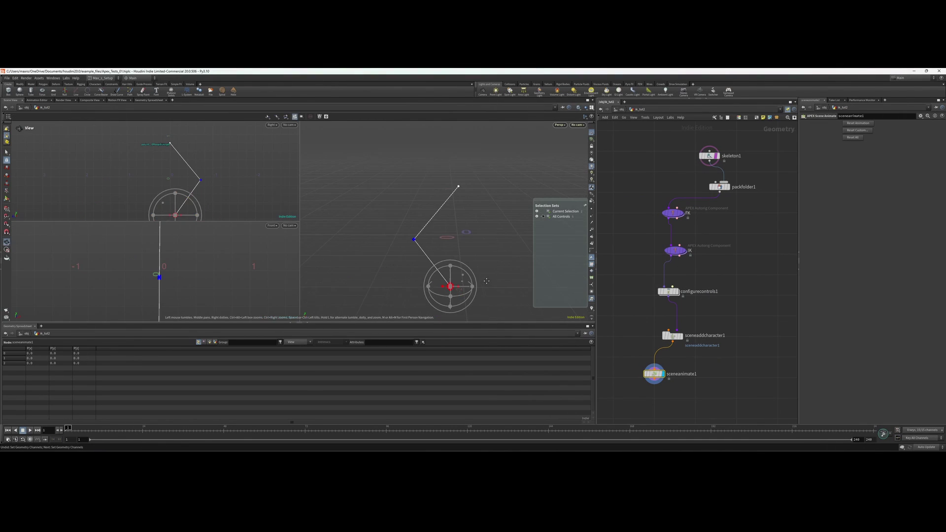
key(Return)
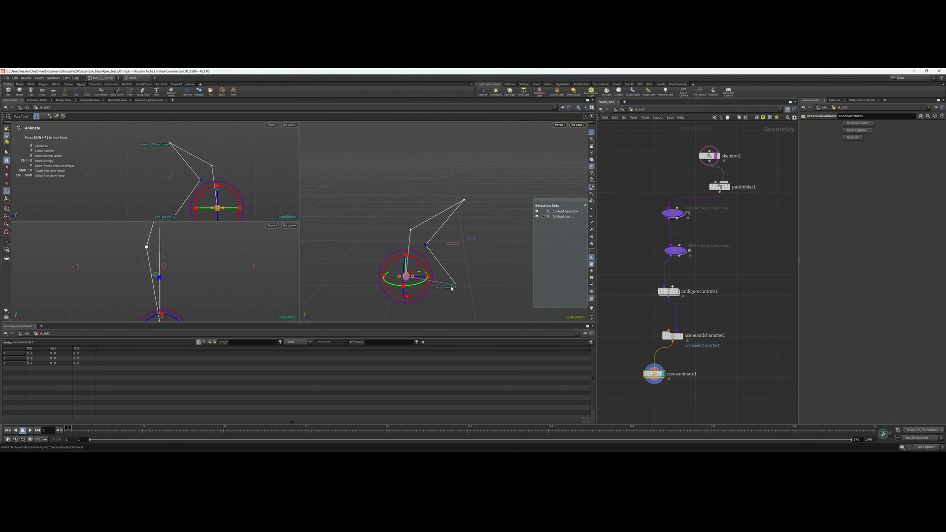